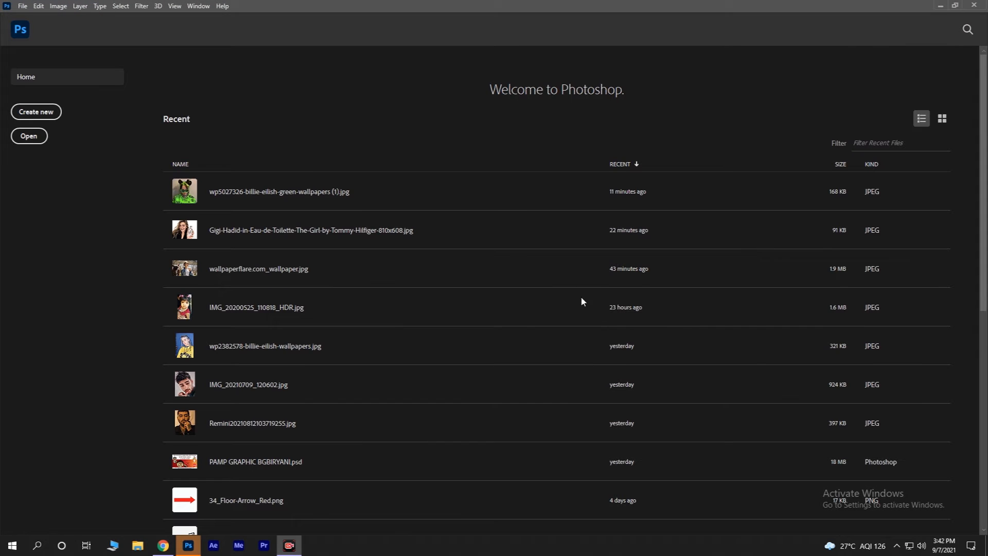
Step: Open the recent green wallpaper photo and unlock its background layer
left_click(412, 196)
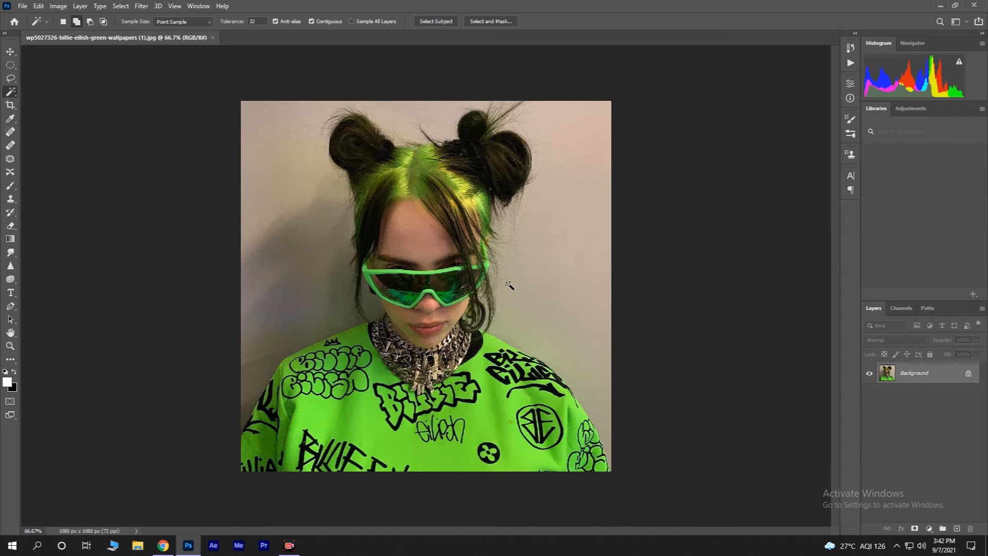
left_click(969, 375)
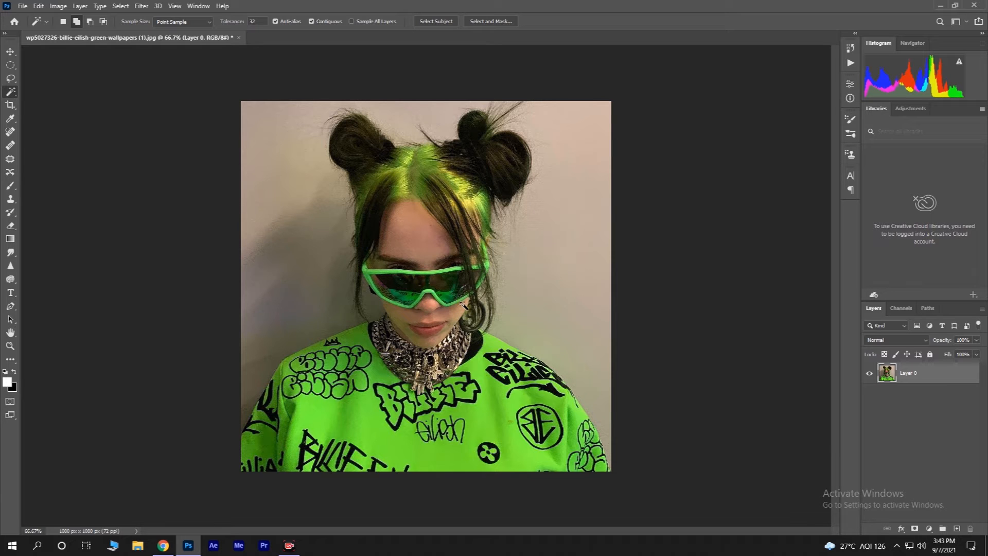
Step: Select the green sunglasses with the Object Selection tool by boxing the glasses area
right_click(14, 94)
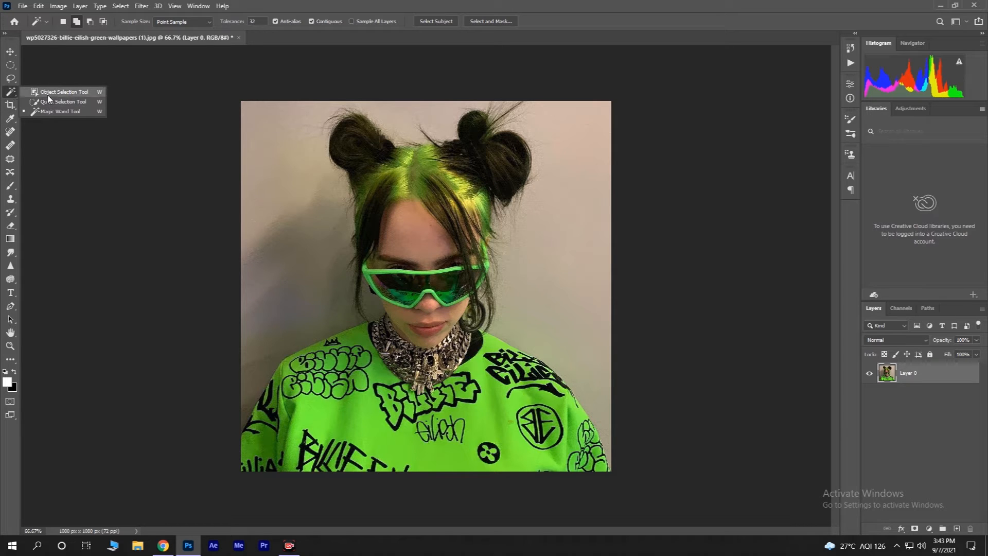
left_click(43, 90)
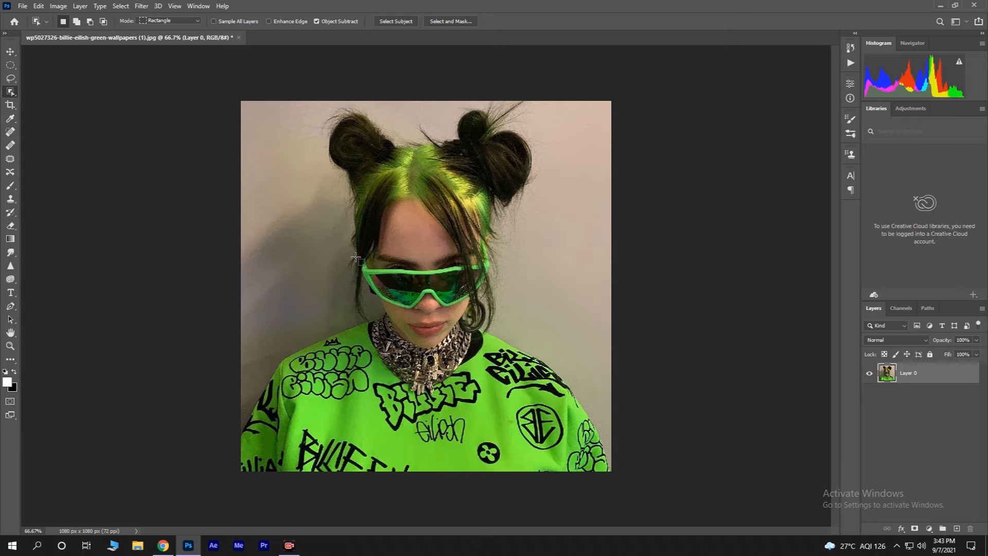
left_click_drag(356, 253, 500, 319)
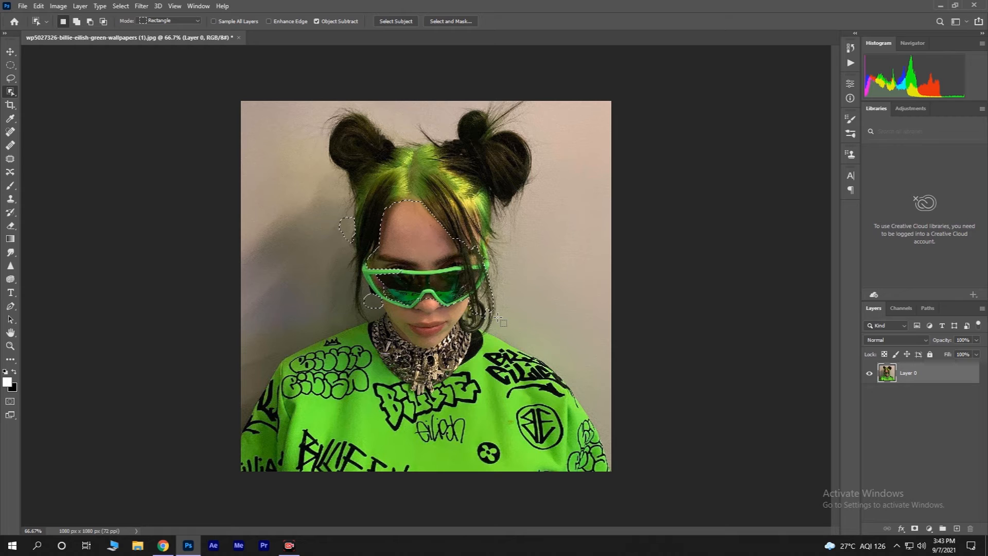
left_click(501, 322)
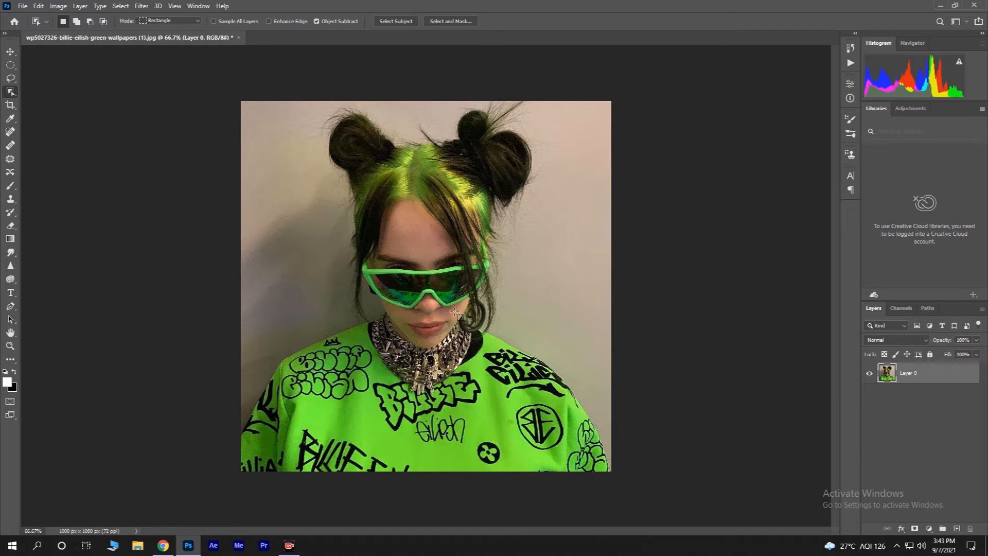
left_click_drag(358, 260, 516, 312)
left_click_drag(377, 259, 497, 314)
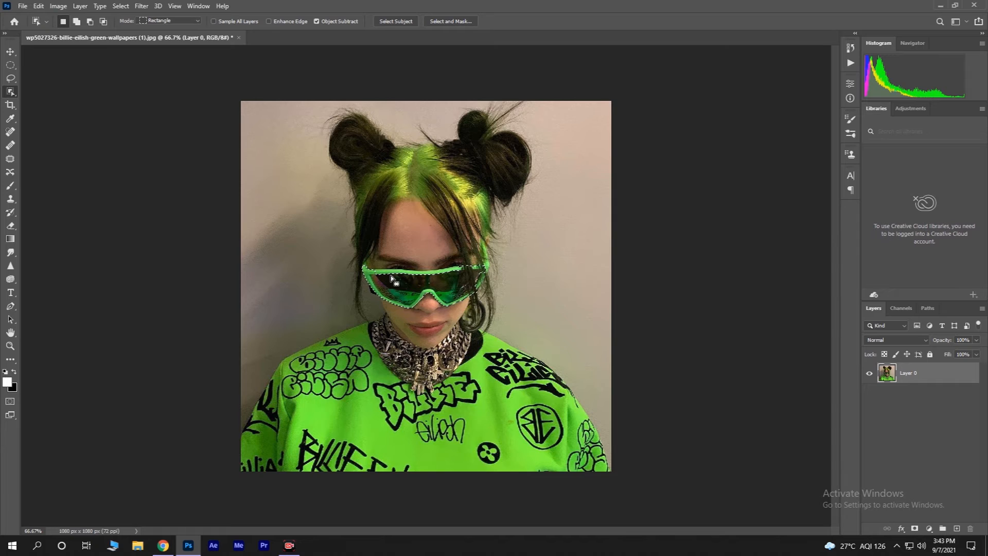
Step: Zoom in on the glasses and refine the selection with further object-selection boxes along the upper frame
scroll(387, 279, "up", 2)
scroll(387, 279, "up", 3)
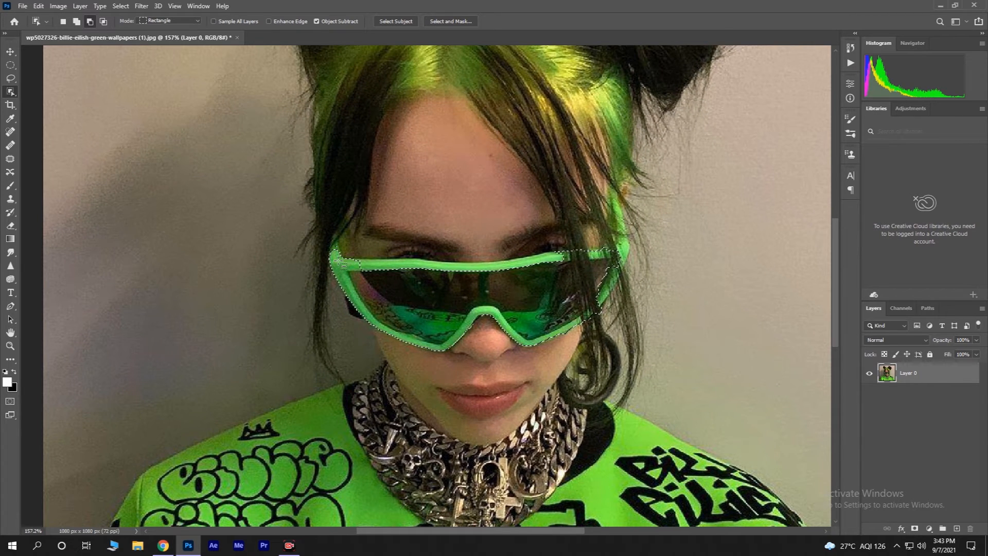
scroll(338, 262, "up", 1)
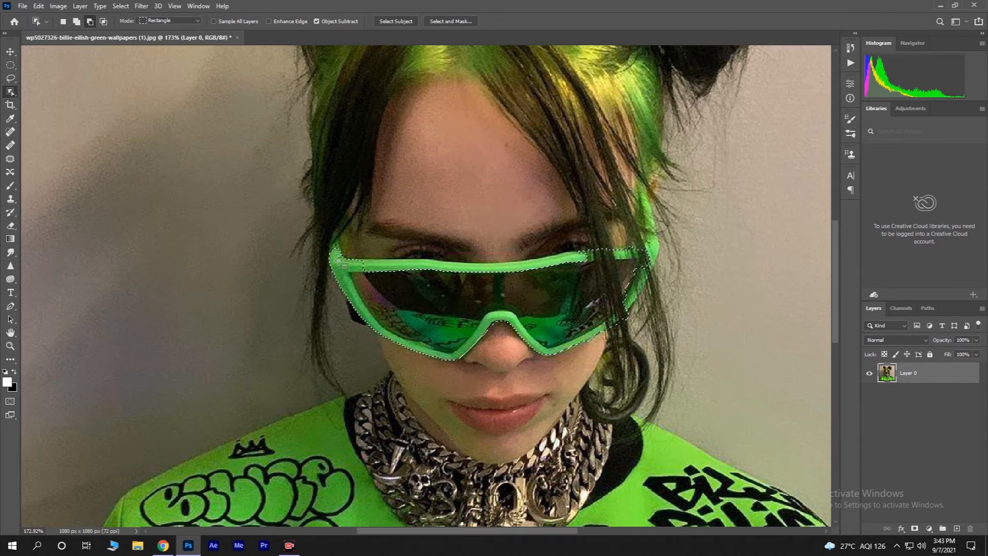
left_click_drag(334, 251, 438, 283)
left_click_drag(388, 237, 528, 310)
left_click_drag(411, 239, 512, 299)
left_click_drag(397, 243, 501, 294)
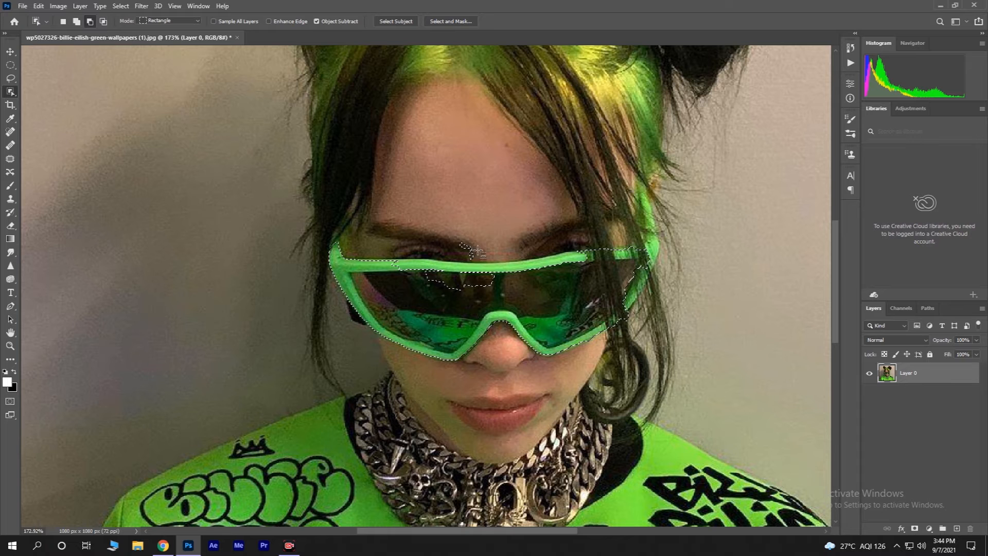
left_click_drag(395, 245, 460, 296)
left_click_drag(399, 246, 436, 281)
left_click_drag(457, 243, 527, 286)
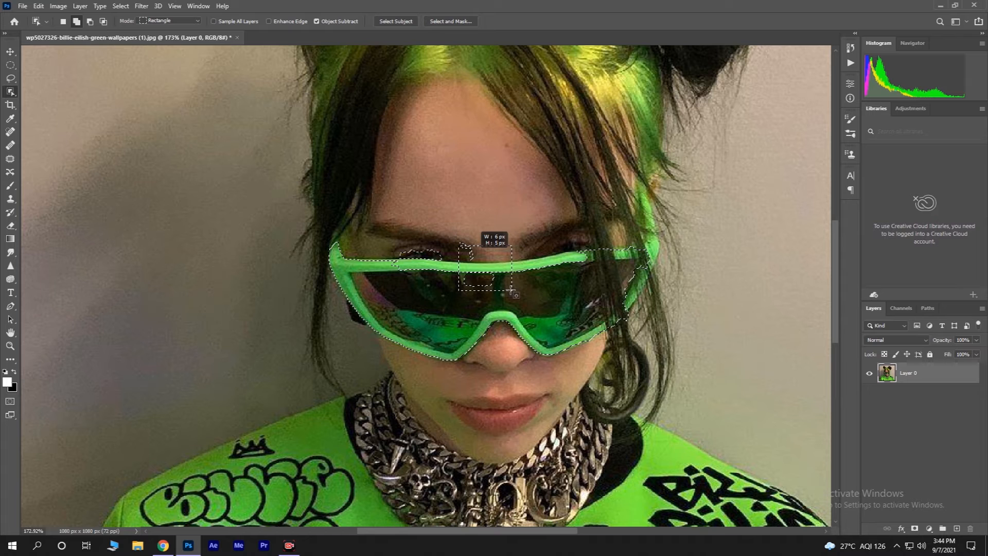
left_click_drag(452, 236, 532, 286)
left_click_drag(494, 241, 561, 283)
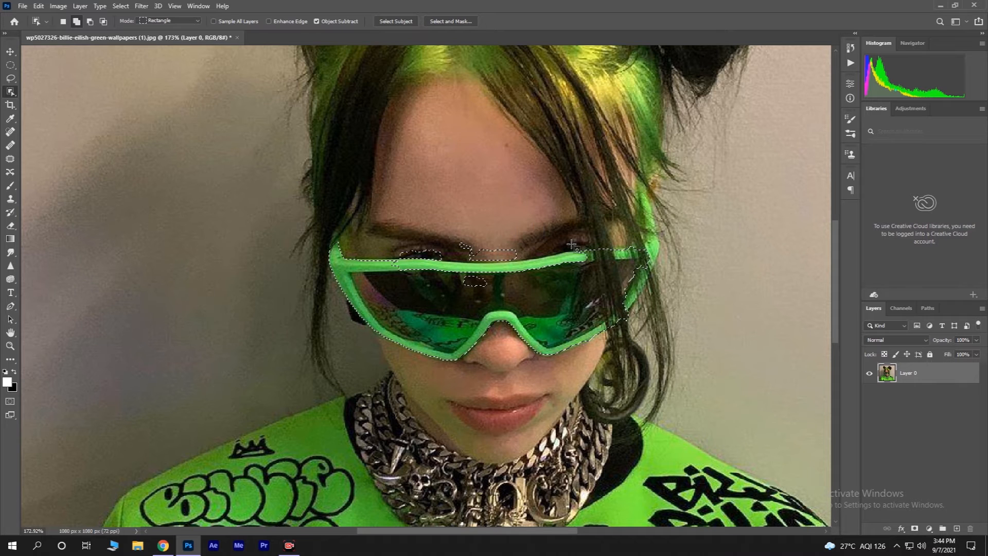
left_click_drag(513, 248, 561, 281)
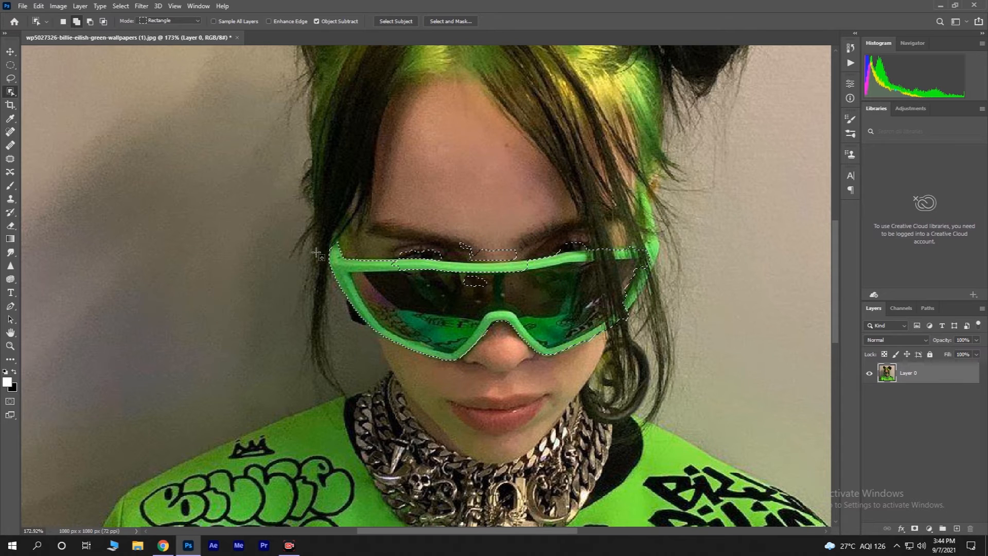
Step: Add the frame edge beside the right lens to the selection with the Quick Selection tool
right_click(11, 92)
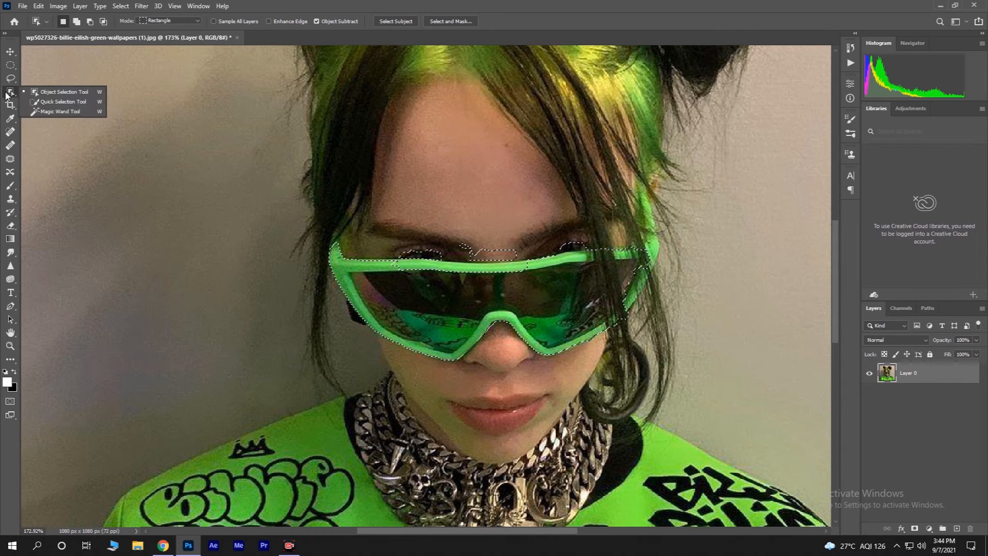
left_click(51, 102)
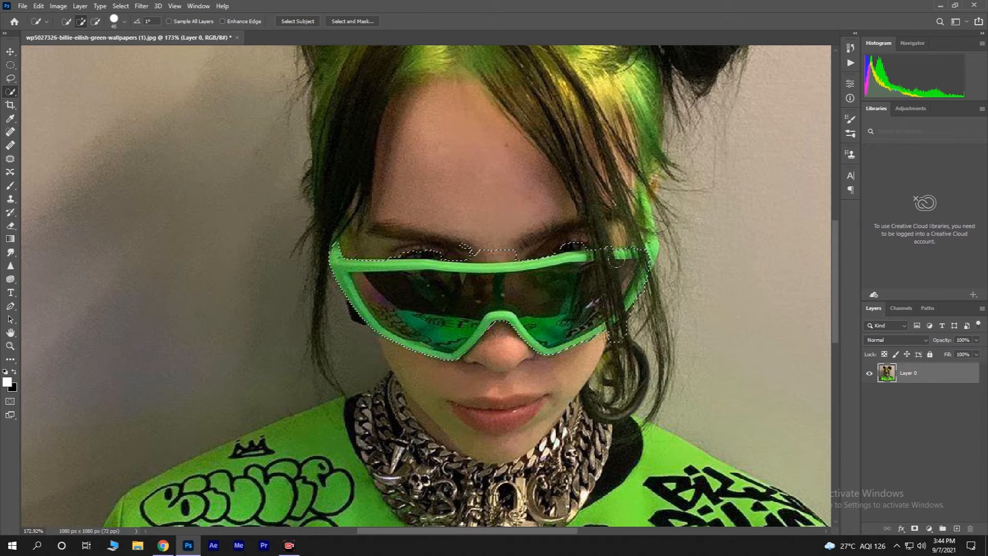
left_click_drag(629, 227, 640, 210)
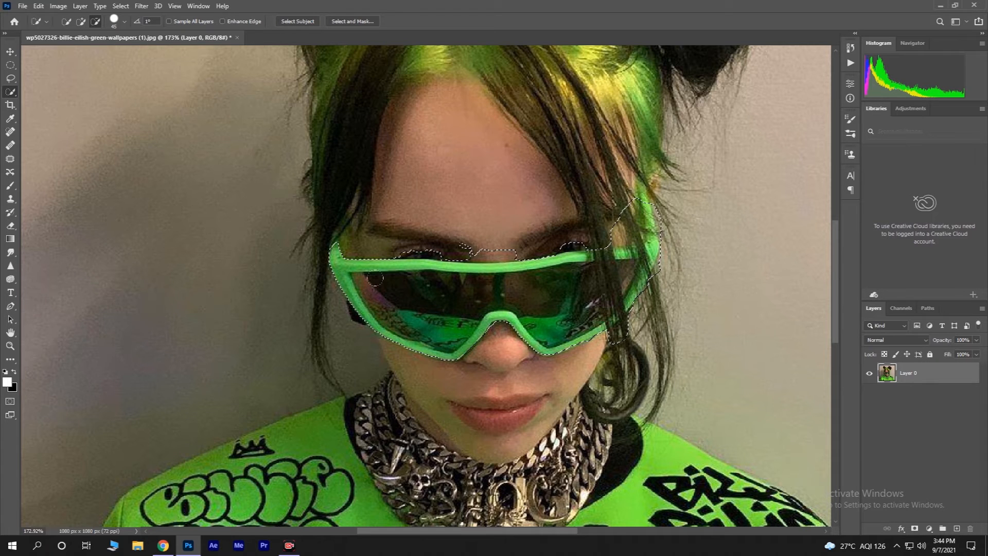
Step: Switch back to the Object Selection tool and box the upper frame and right temple to refine the selection
right_click(11, 92)
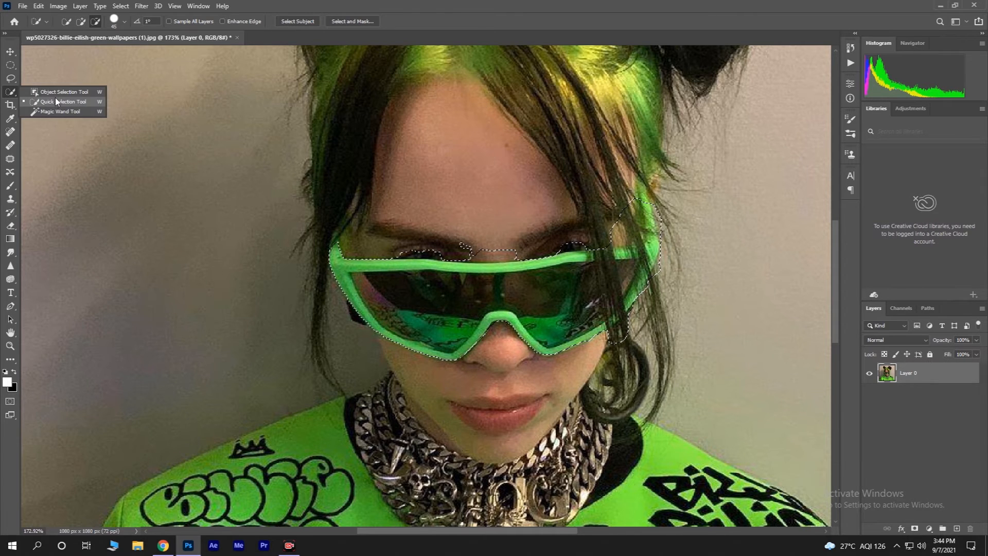
left_click(59, 92)
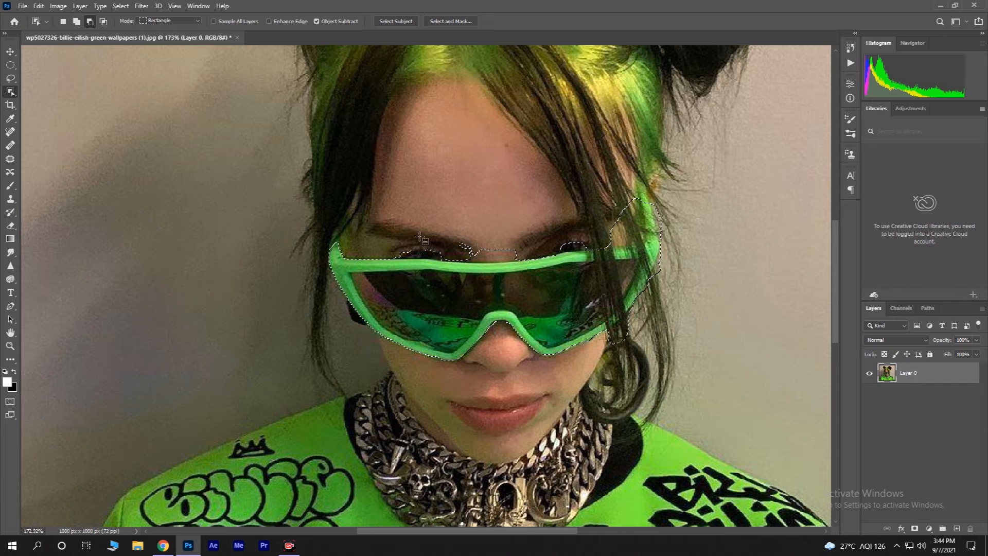
left_click_drag(382, 223, 547, 262)
left_click_drag(557, 228, 609, 250)
left_click_drag(605, 200, 650, 244)
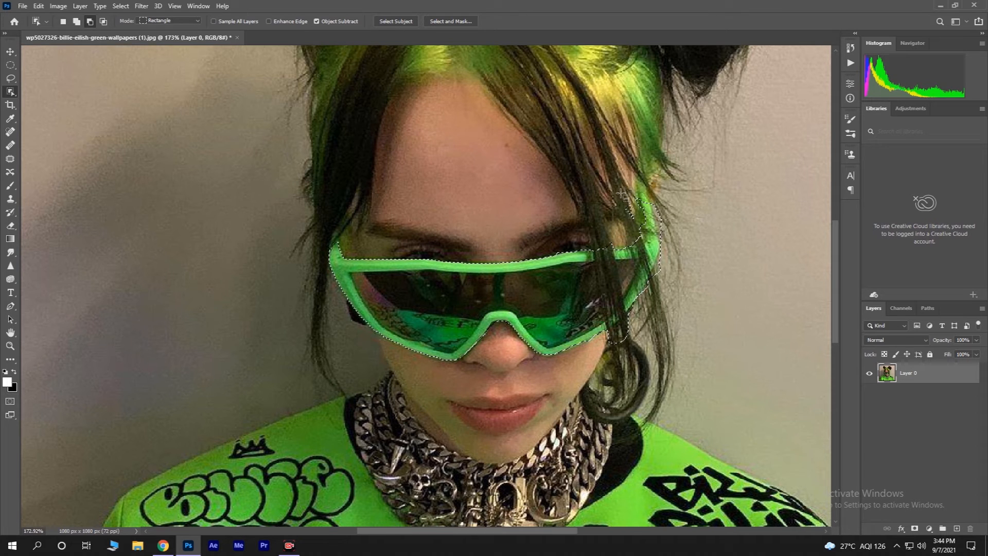
left_click_drag(635, 229, 615, 247)
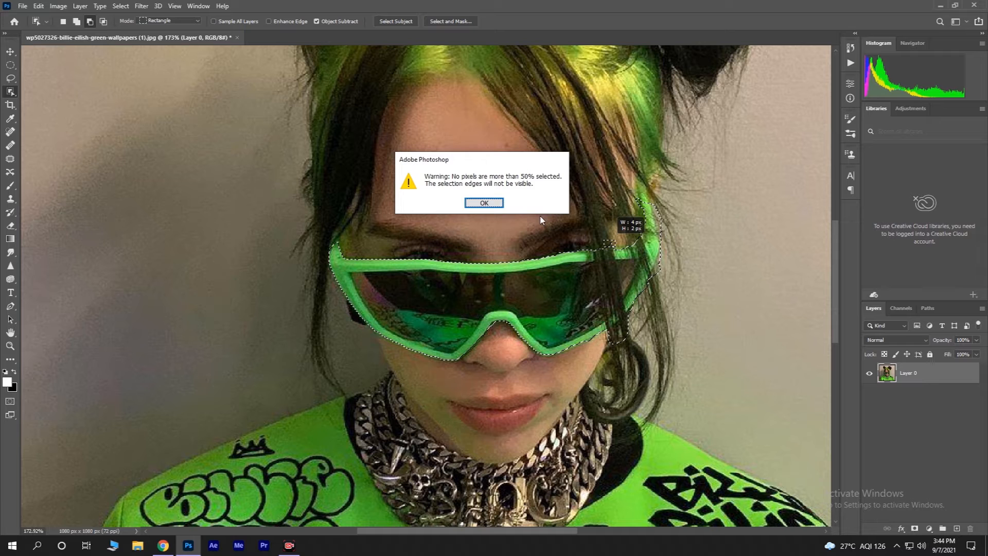
left_click(495, 206)
Step: Continue refining the selection around the right side and lower edge of the glasses
left_click_drag(666, 222, 680, 241)
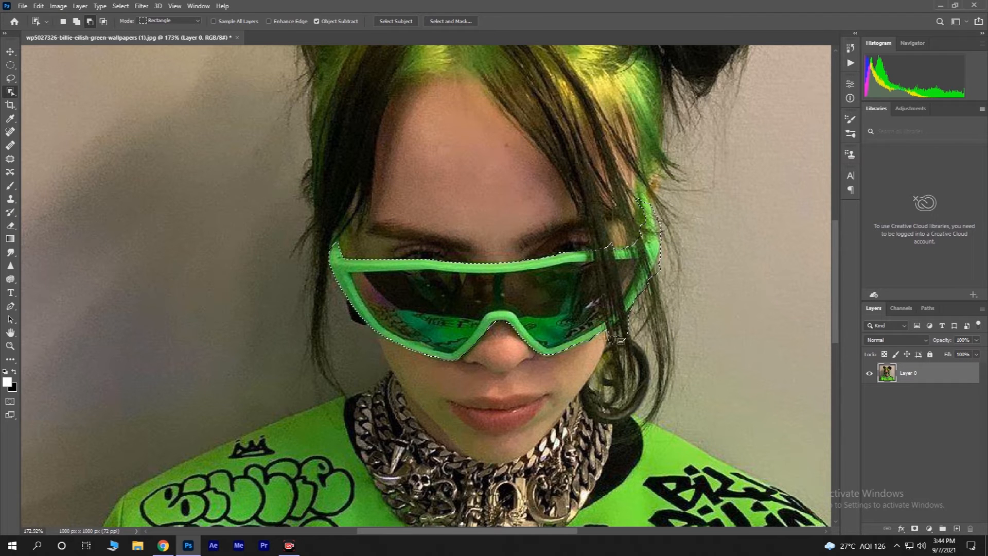
left_click_drag(602, 318, 647, 353)
left_click_drag(652, 263, 677, 296)
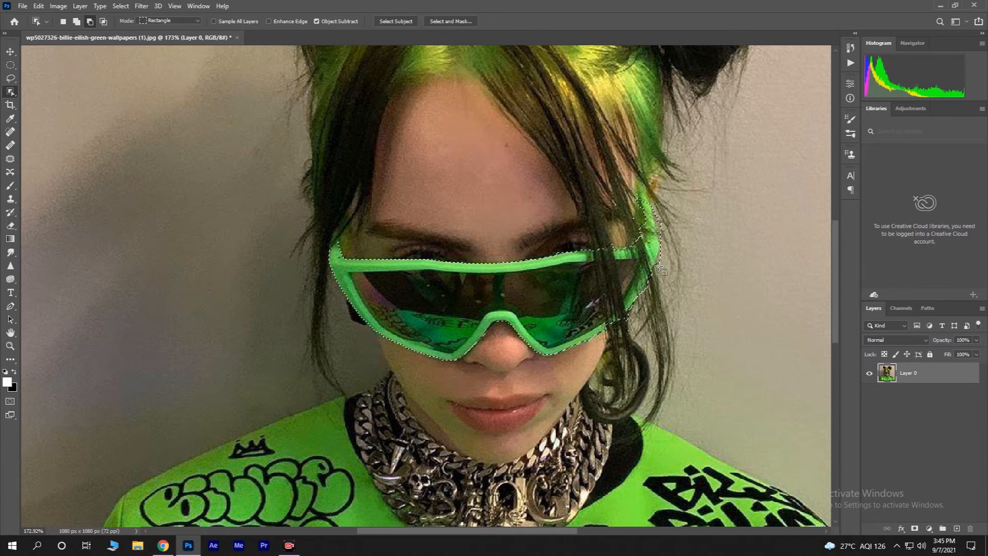
left_click_drag(648, 201, 669, 250)
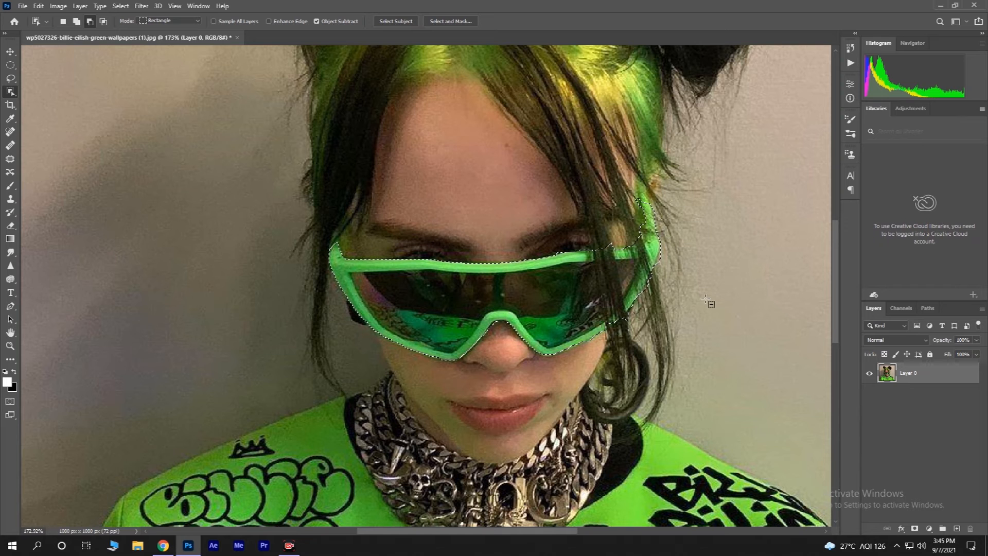
left_click_drag(626, 210, 645, 243)
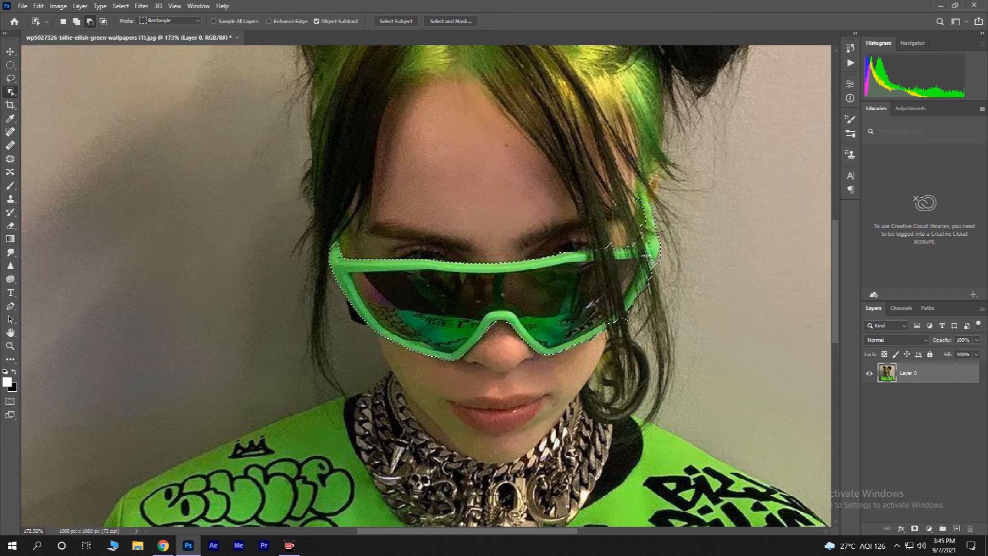
left_click_drag(629, 195, 634, 198)
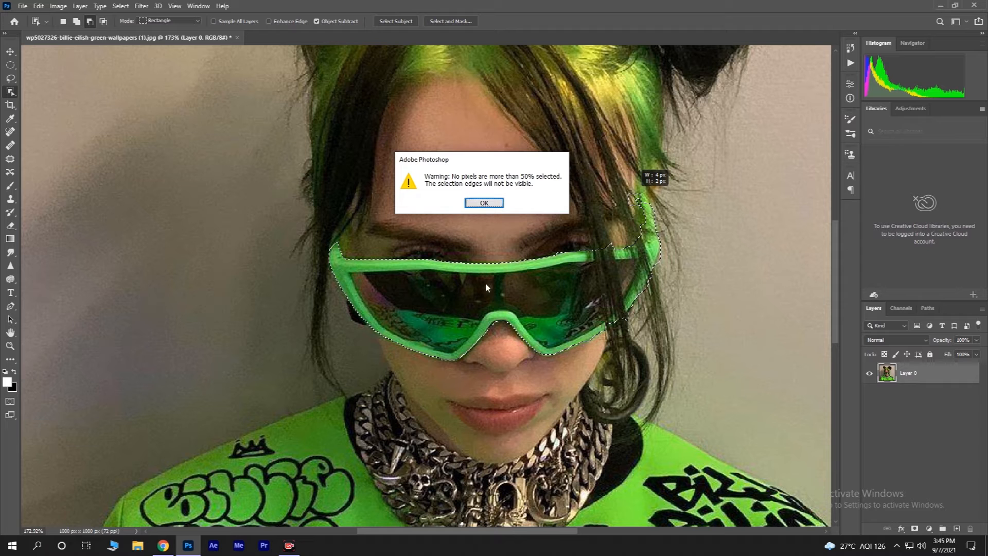
left_click(476, 203)
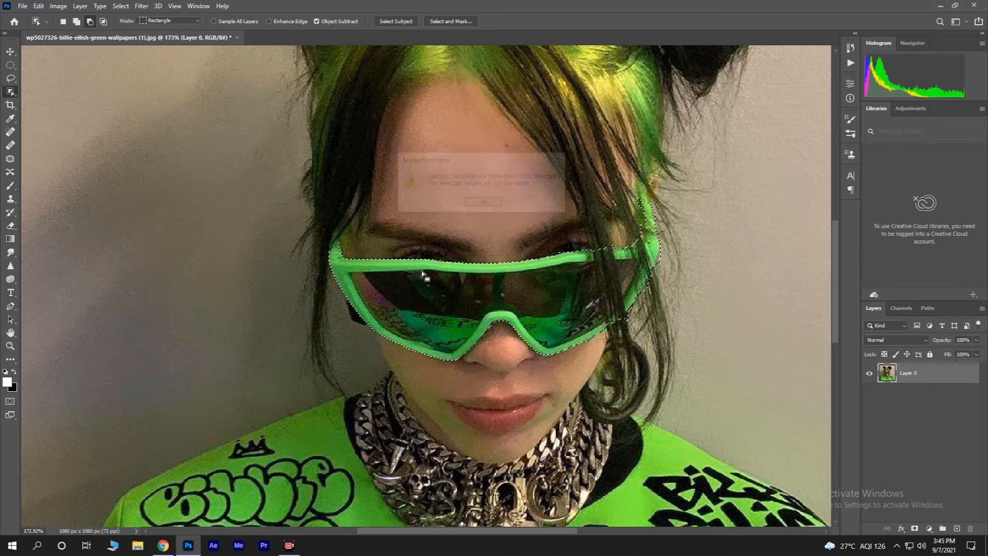
scroll(452, 331, "down", 1)
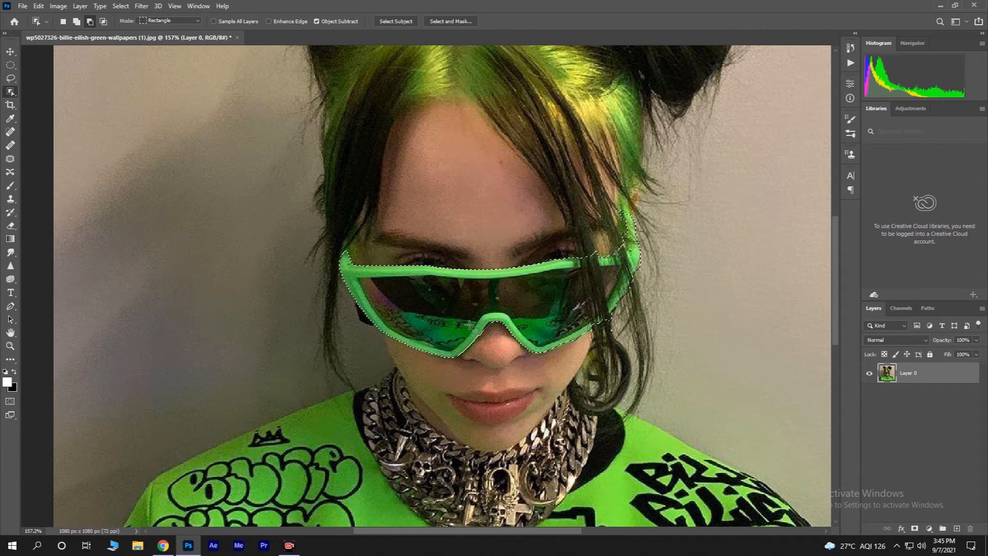
left_click_drag(588, 242, 628, 233)
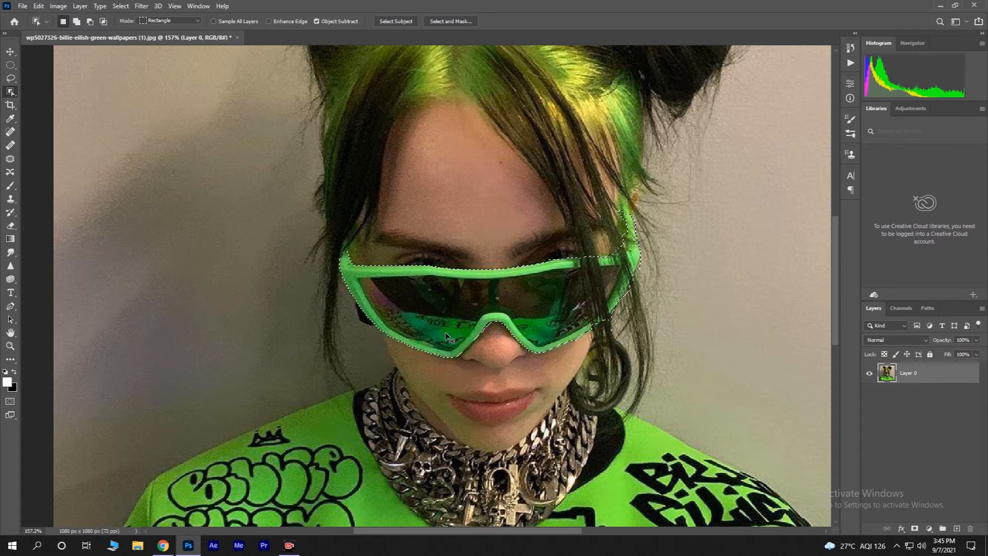
Step: Copy the selected glasses onto a new layer and convert that layer to a Smart Object
key("ctrl+j")
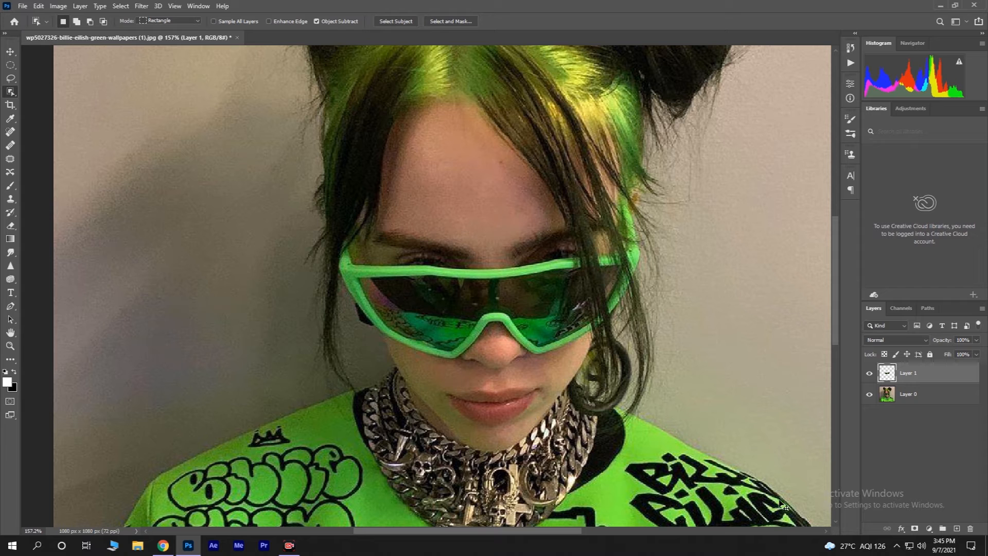
right_click(901, 378)
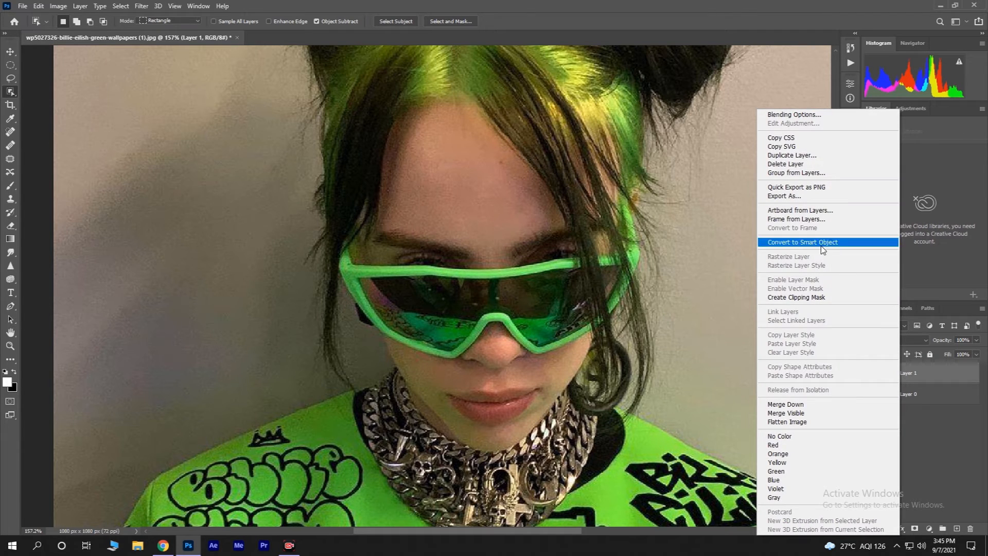
right_click(941, 376)
right_click(941, 377)
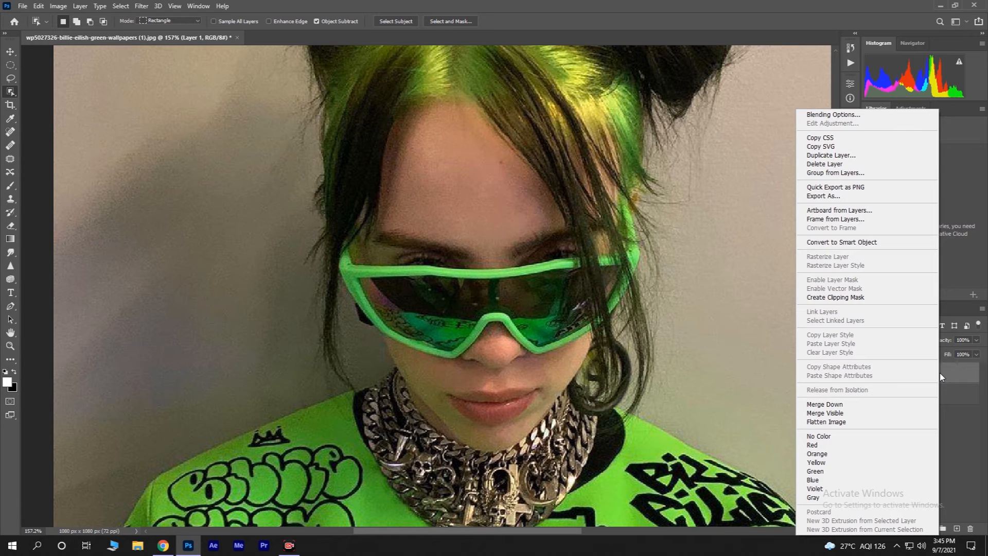
left_click(857, 242)
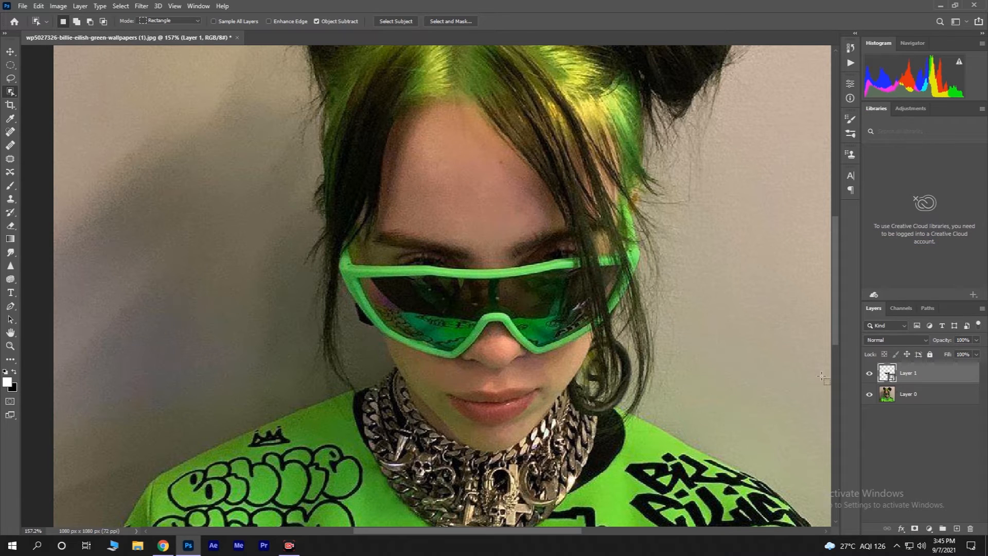
Step: Apply a Gaussian Blur with a 5-pixel radius to the glasses smart-object layer
scroll(698, 327, "down", 6)
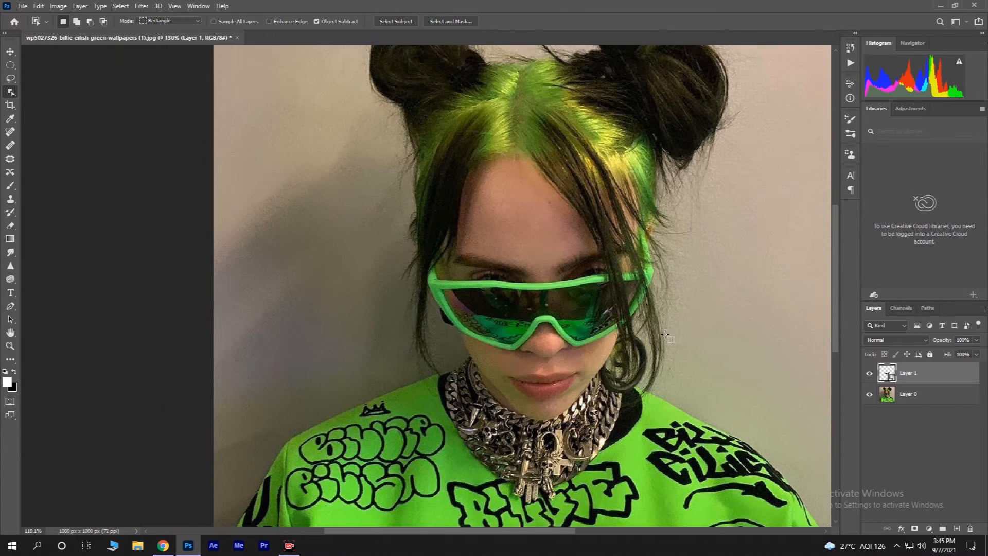
scroll(642, 335, "up", 1)
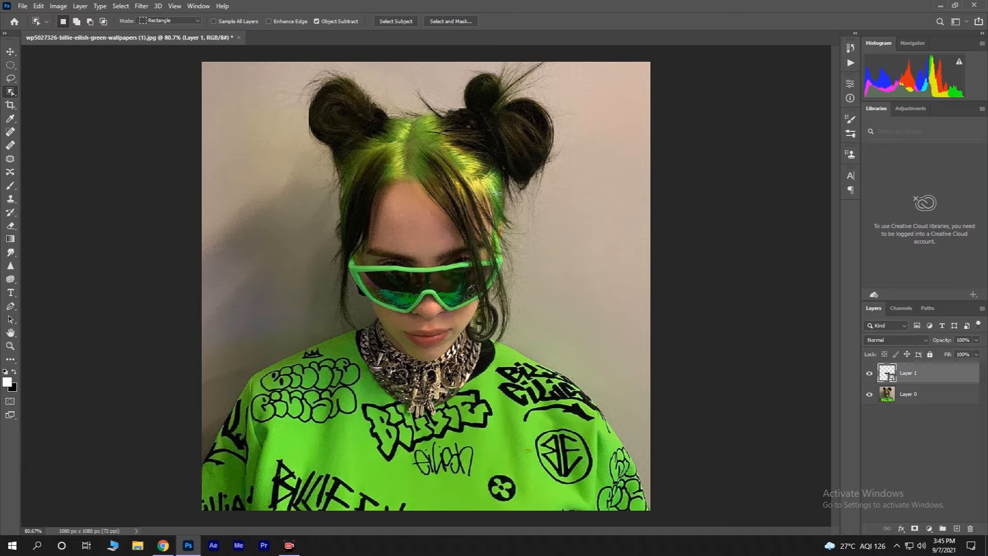
left_click(142, 6)
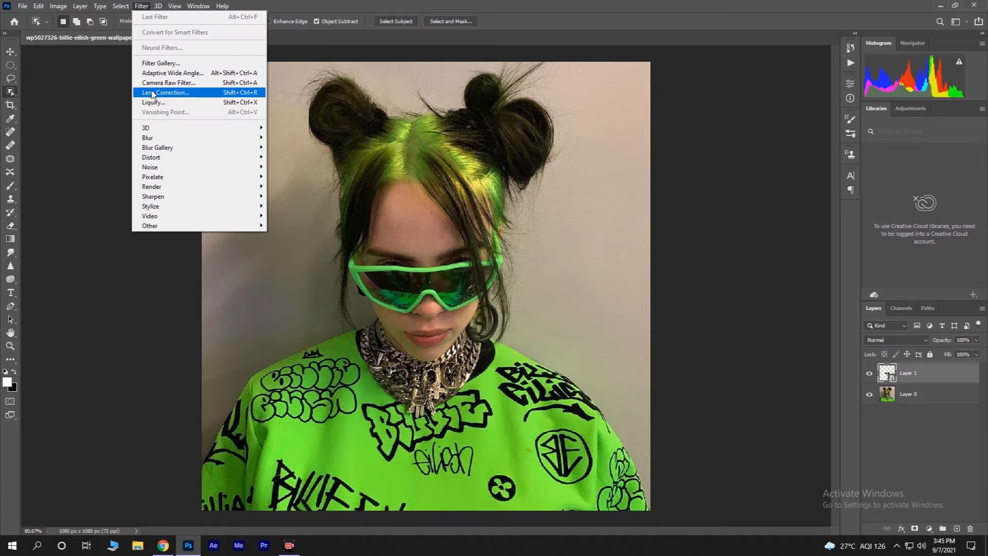
mouse_move(201, 140)
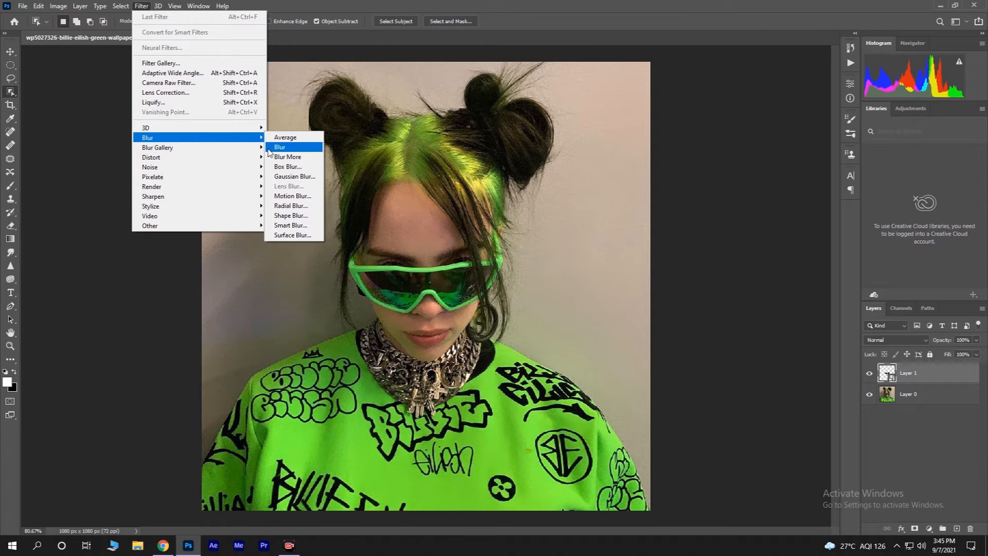
left_click(287, 175)
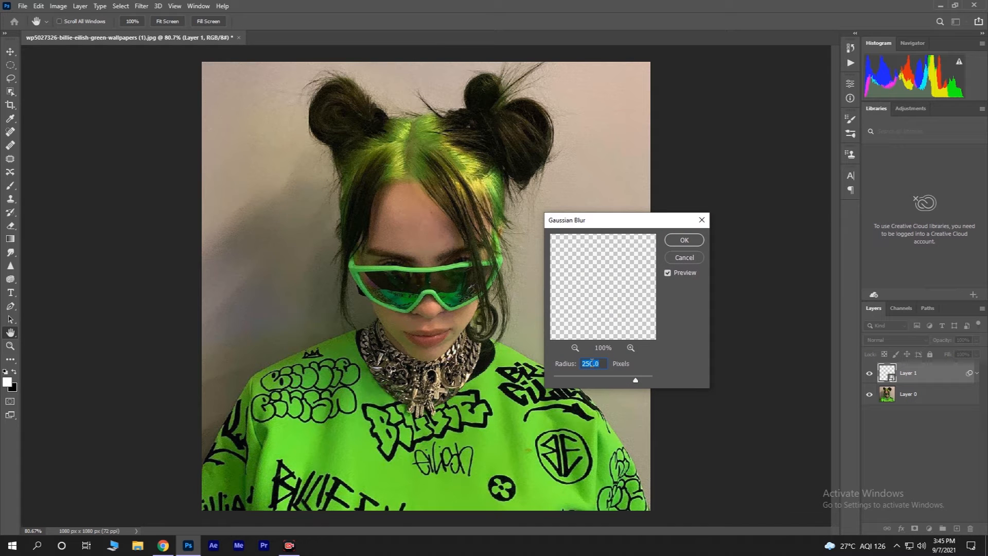
type("5")
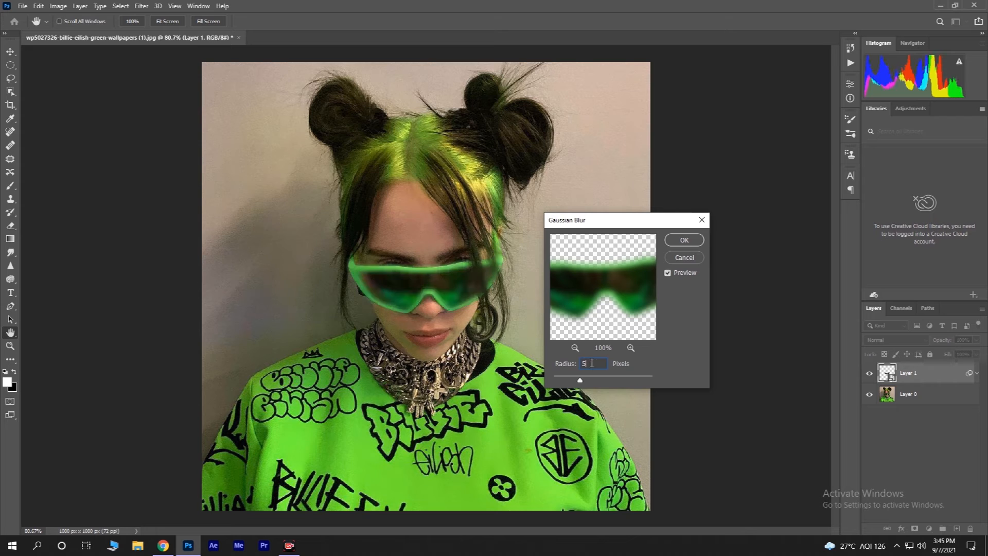
left_click(681, 240)
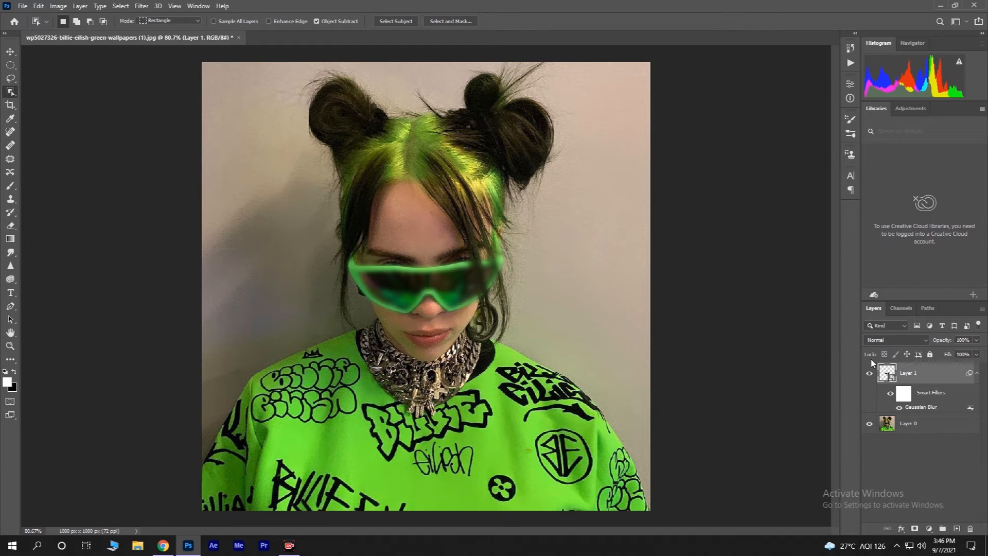
Step: Set the glasses layer's blend mode to Linear Dodge (Add) and duplicate the layer
left_click(909, 338)
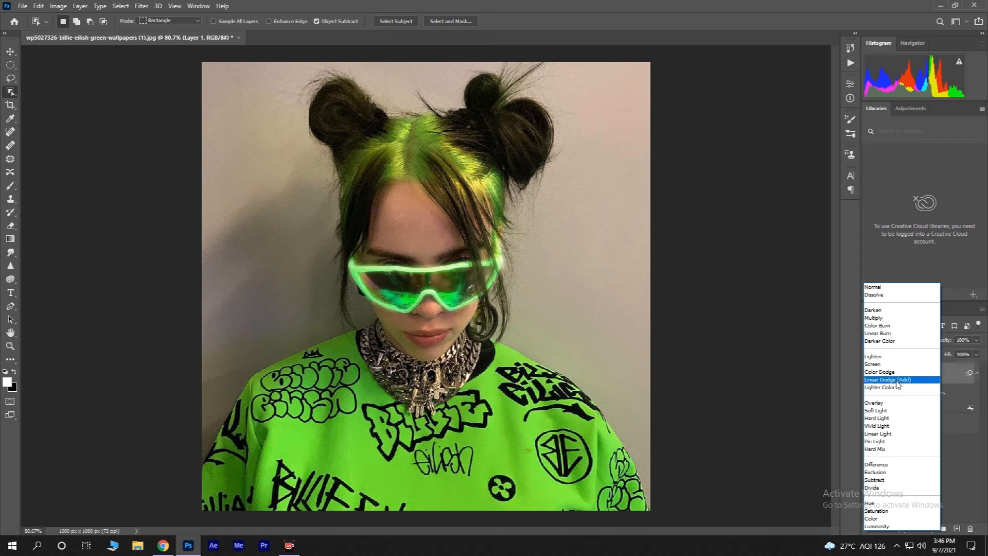
left_click(896, 380)
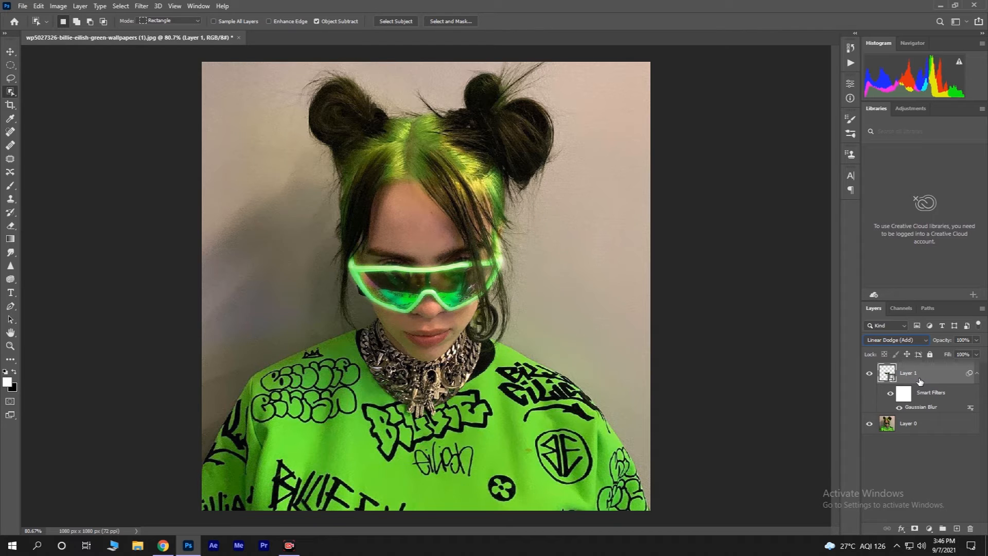
key("ctrl+j")
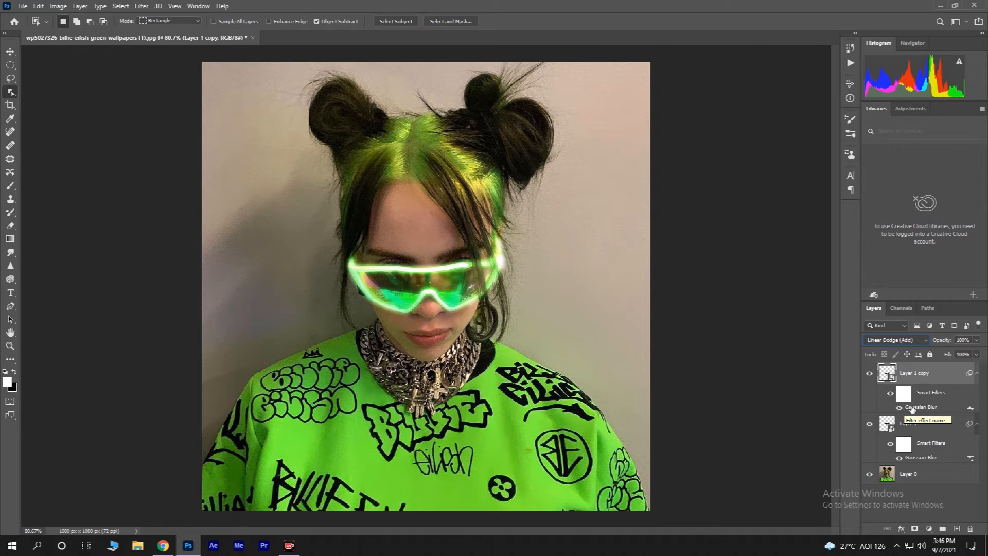
Step: Change the duplicate's Gaussian Blur smart filter radius to 100 pixels
double_click(912, 408)
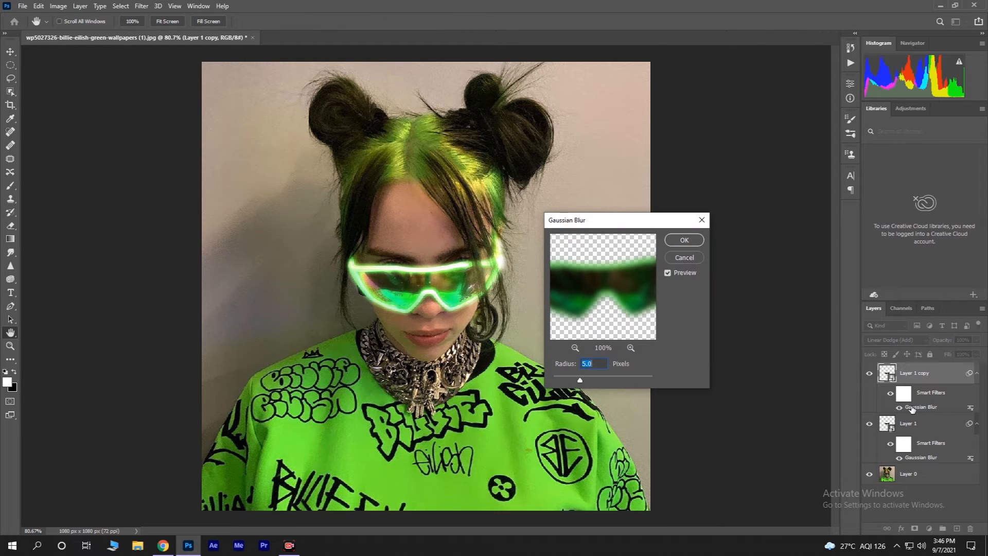
type("100")
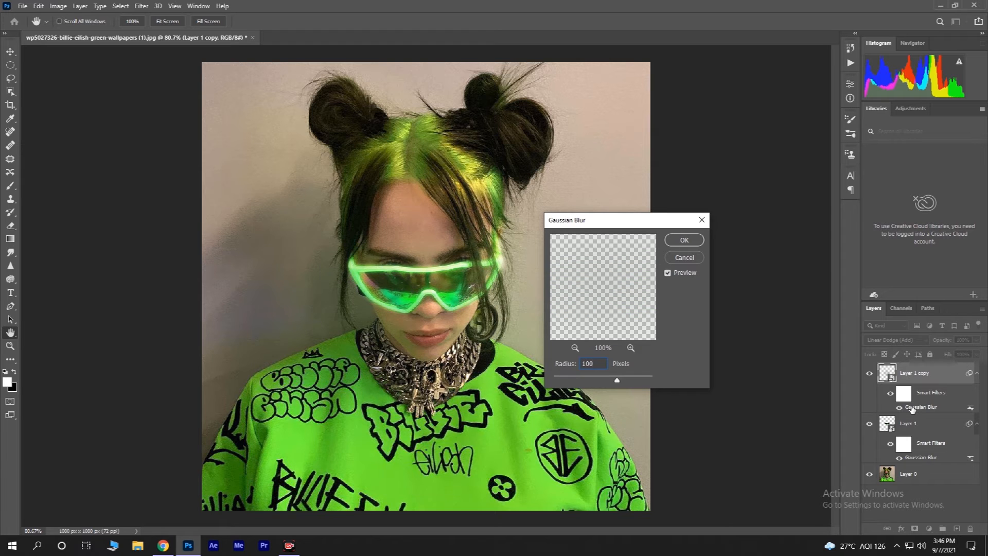
key("Return")
key("w")
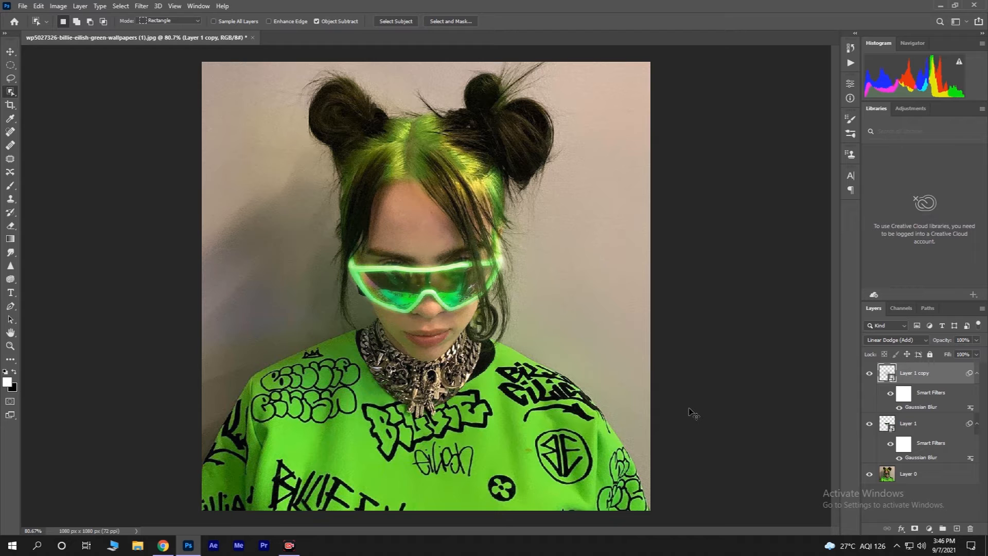
Step: Duplicate the blurred copy again and set its Gaussian Blur radius to 250 pixels
key("ctrl+j")
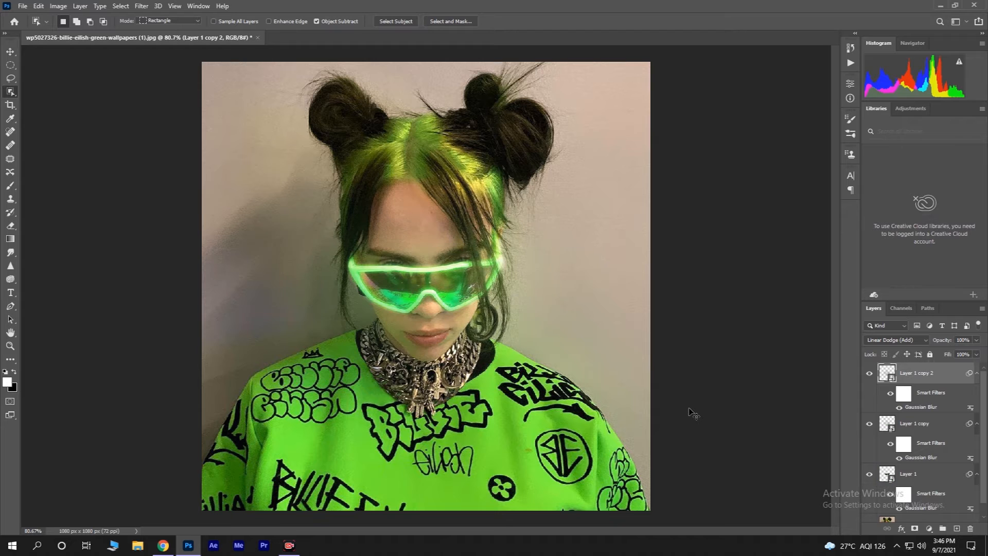
double_click(921, 407)
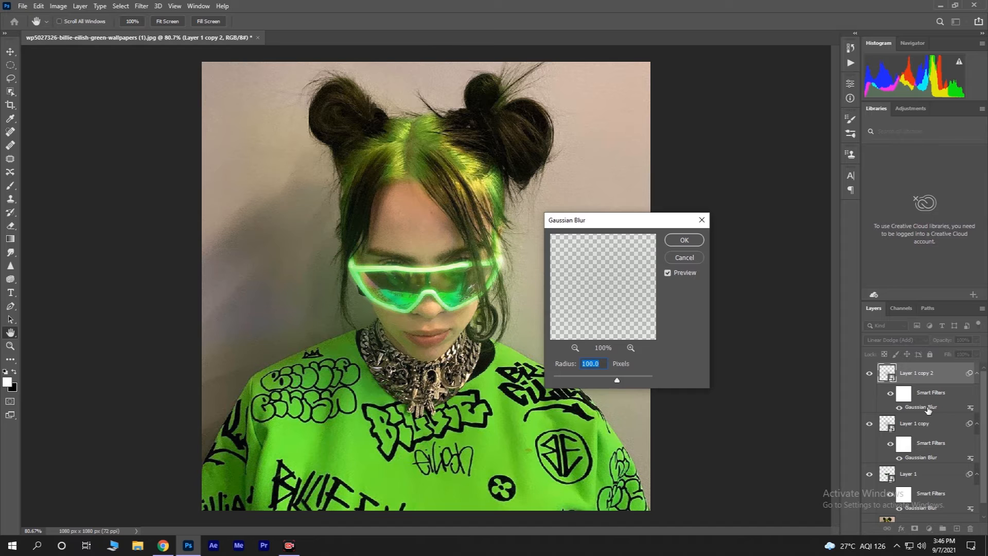
type("300")
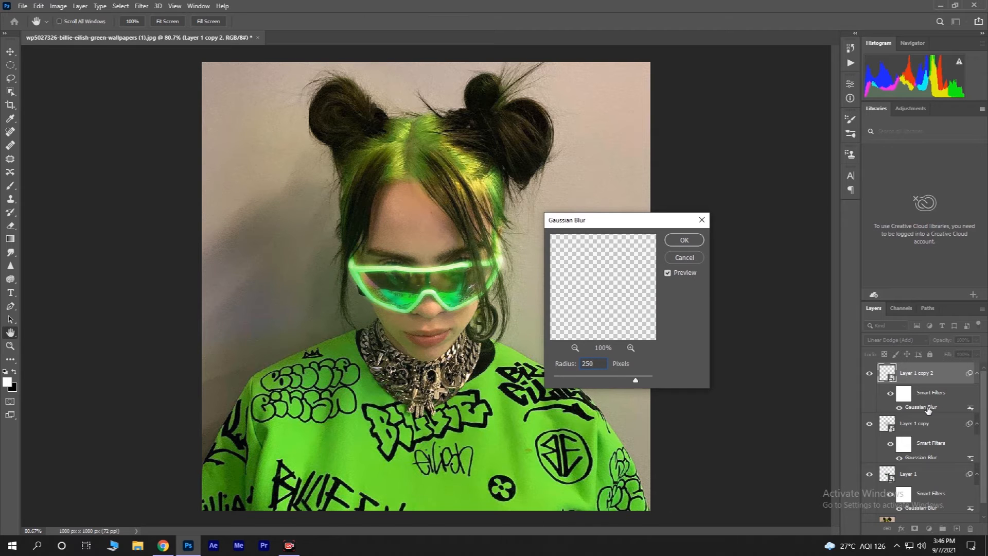
key("Return")
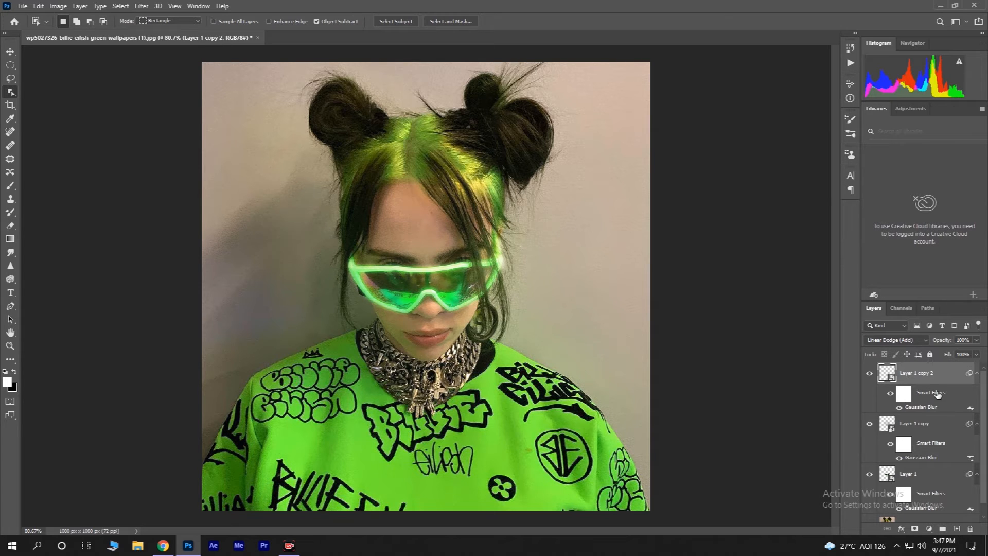
Step: Select all three glasses layers and group them together
left_click(941, 427, "ctrl")
left_click(924, 480, "ctrl")
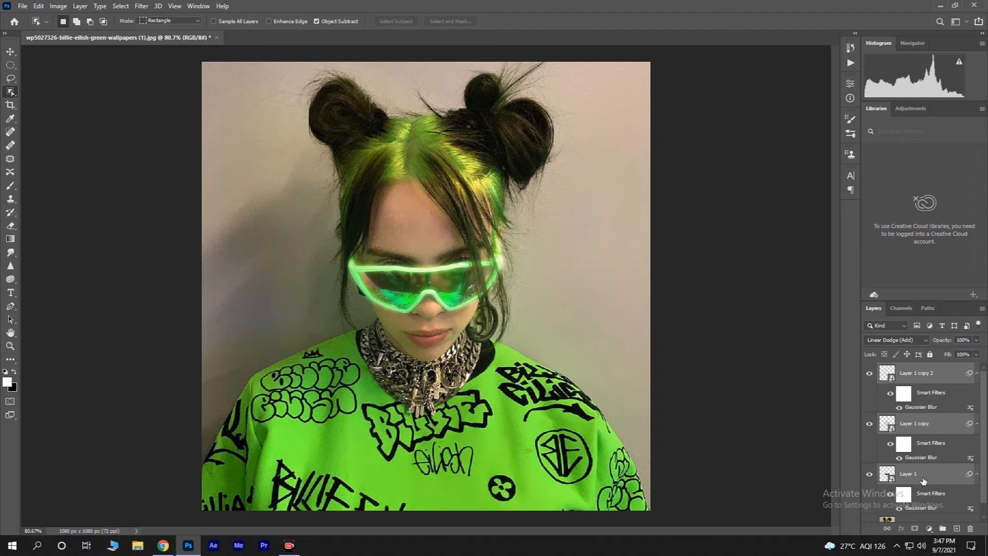
key("ctrl+g")
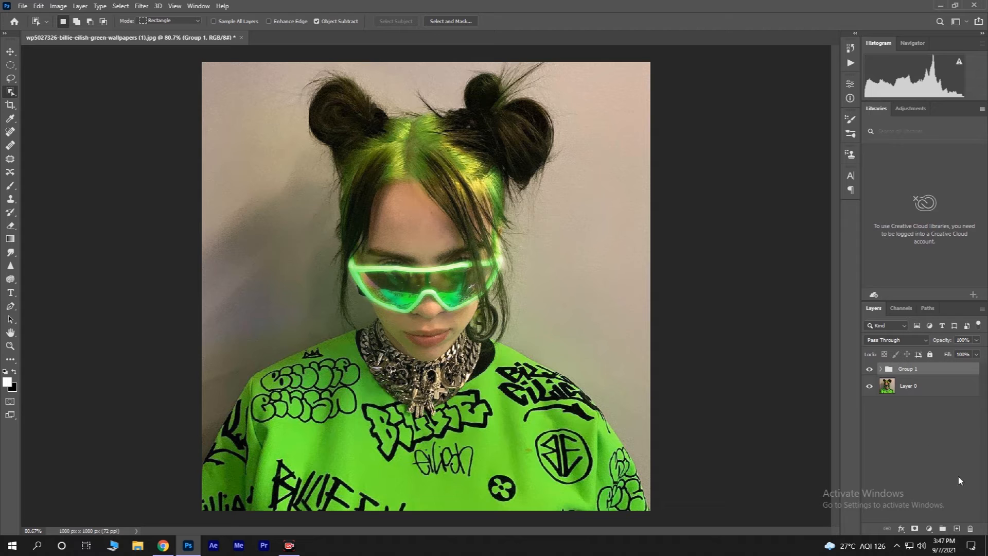
Step: Add a new empty layer, then a Color Lookup adjustment layer using the NightFromDay.CUBE 3D LUT
left_click(956, 528)
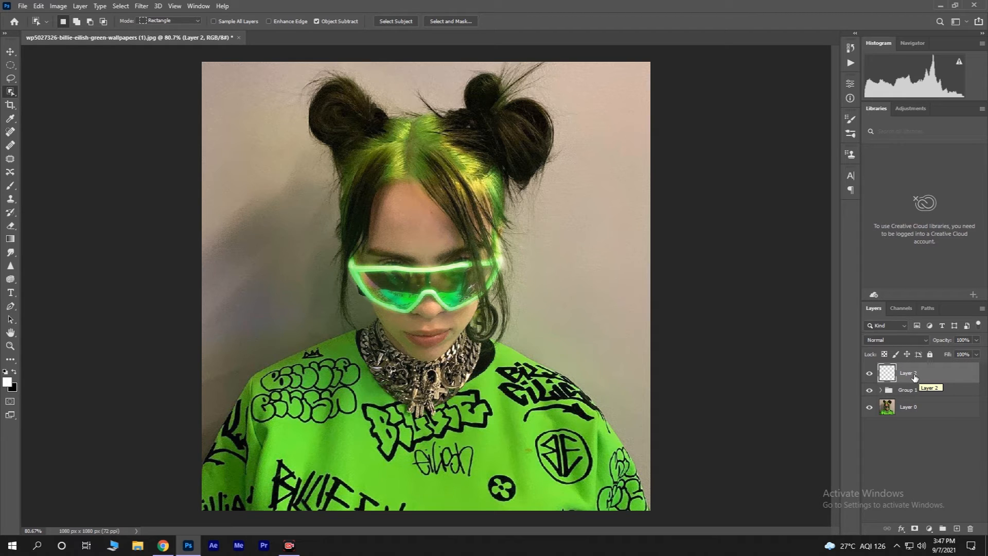
left_click(928, 529)
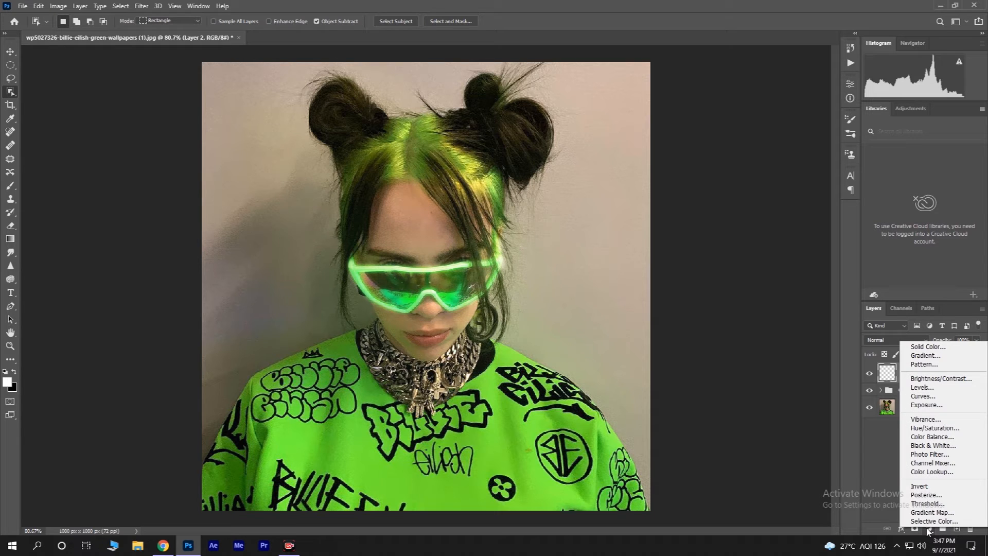
left_click(932, 471)
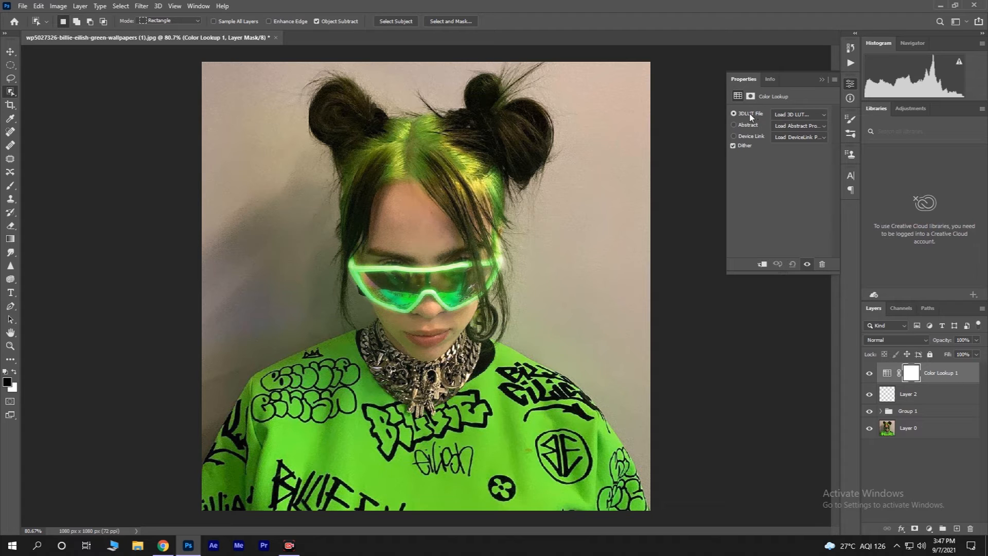
left_click(803, 116)
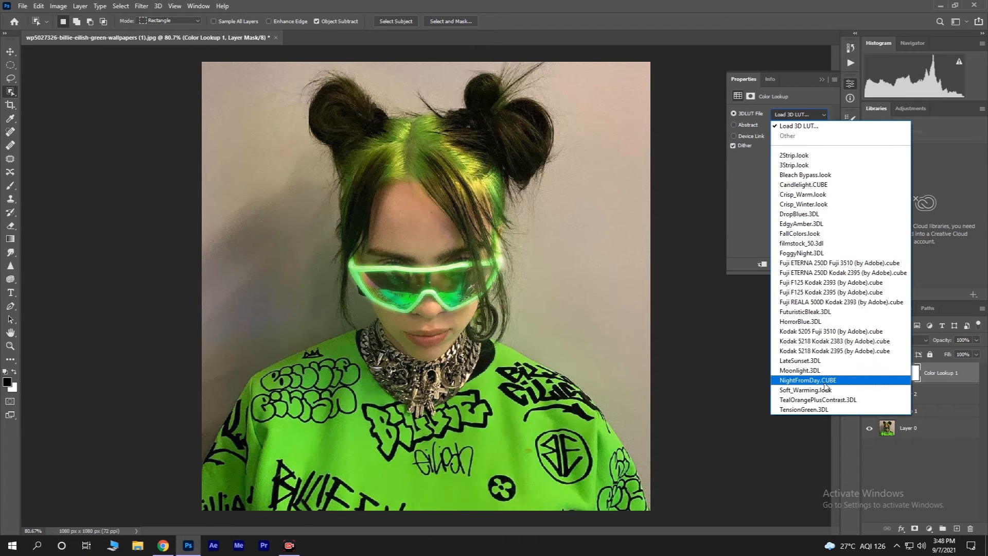
left_click(824, 383)
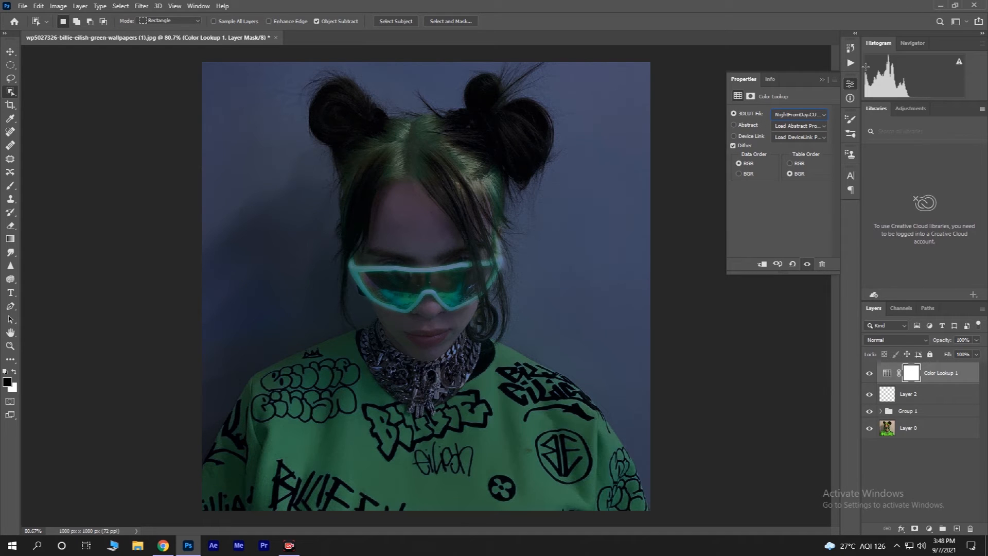
left_click(822, 79)
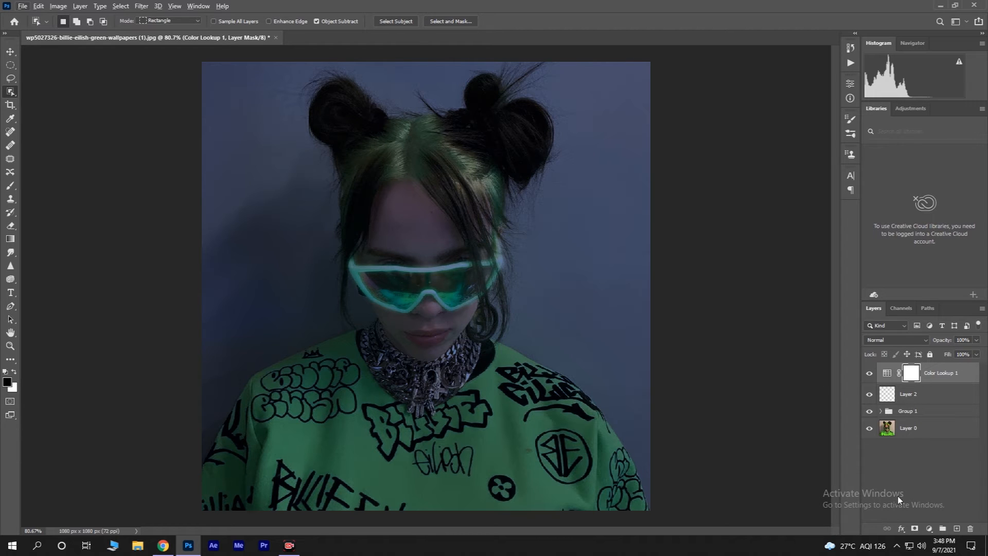
Step: Add a Brightness/Contrast adjustment layer with contrast raised to 100
left_click(929, 529)
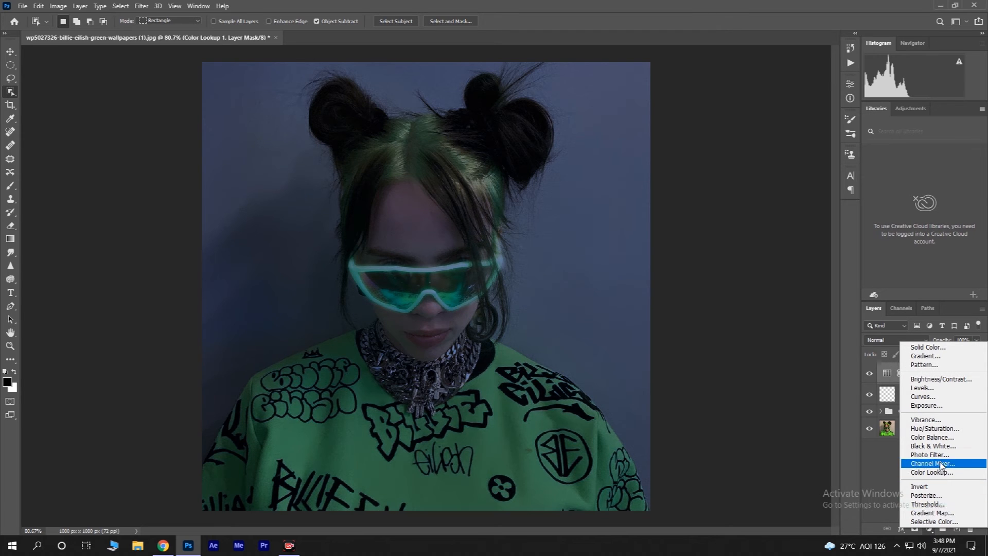
left_click(947, 379)
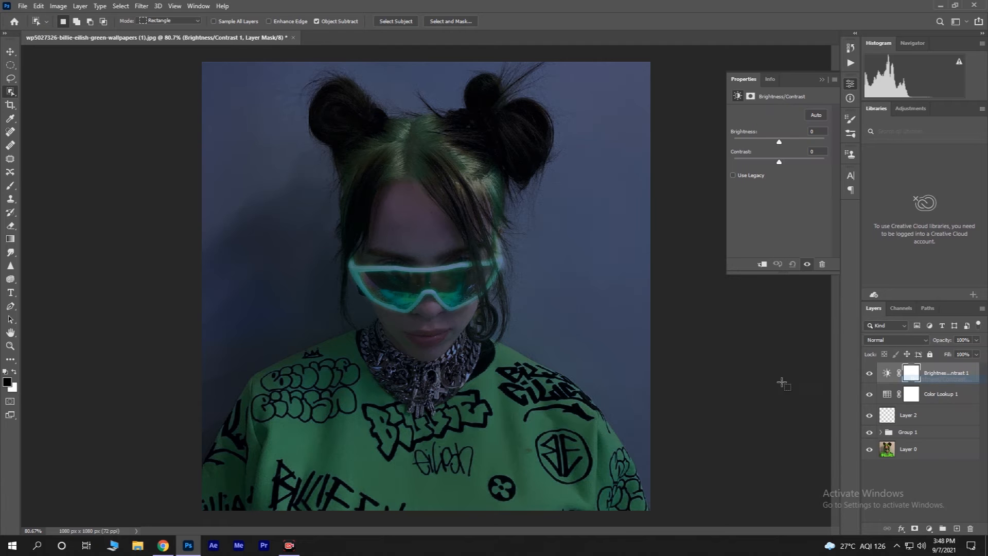
left_click_drag(780, 161, 837, 156)
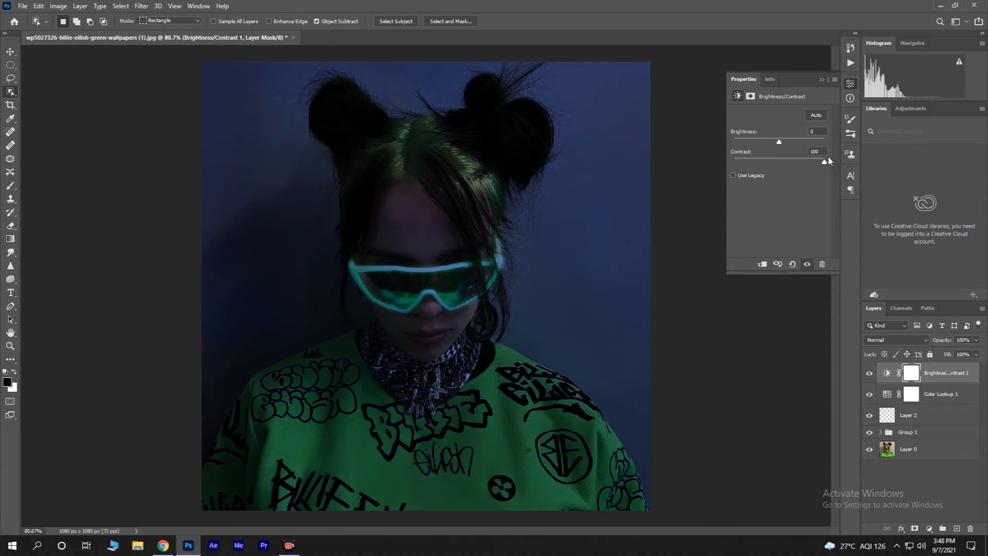
left_click(821, 81)
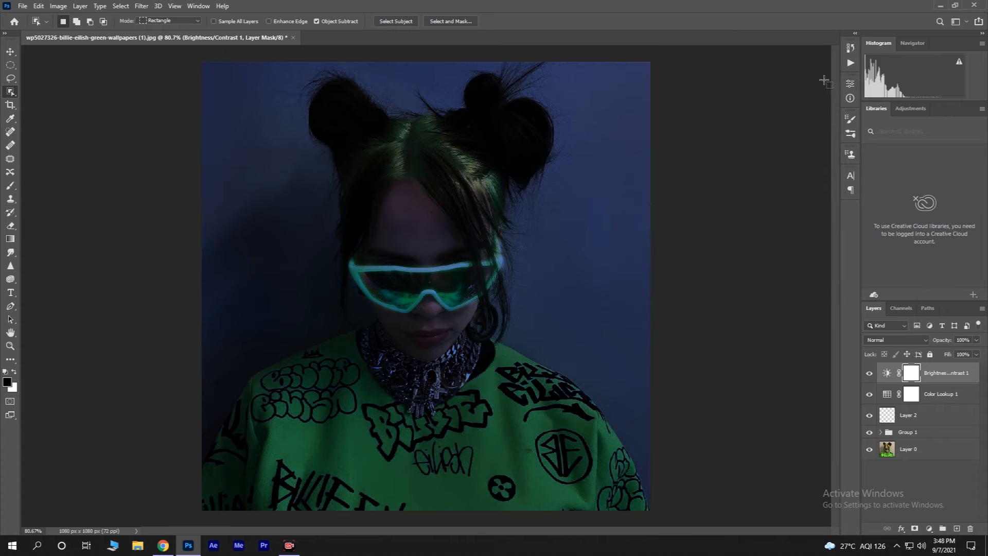
Step: Paint black with a large soft brush on the Color Lookup layer's mask over the glasses to reveal their glow
left_click(932, 395)
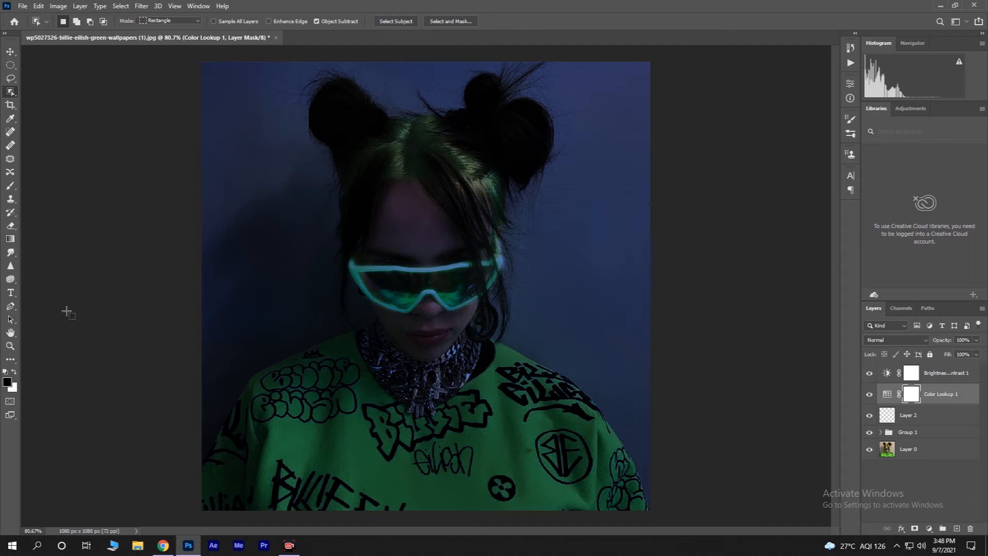
left_click(10, 185)
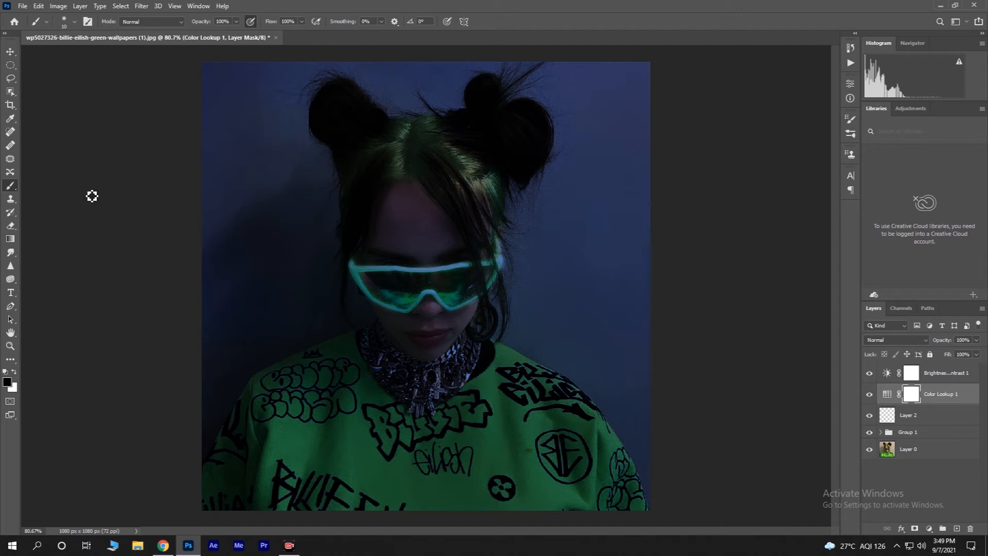
left_click(75, 22)
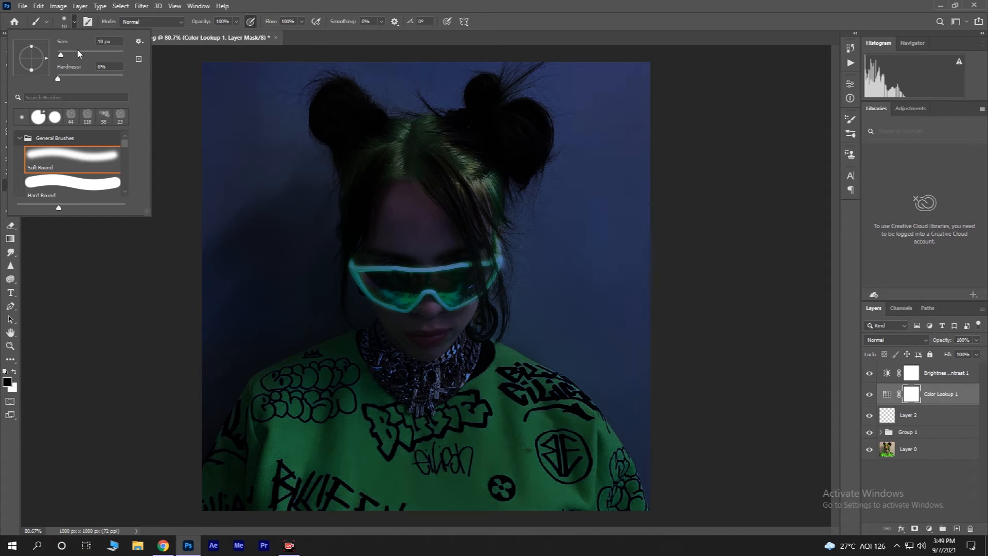
left_click_drag(78, 53, 81, 53)
left_click(74, 22)
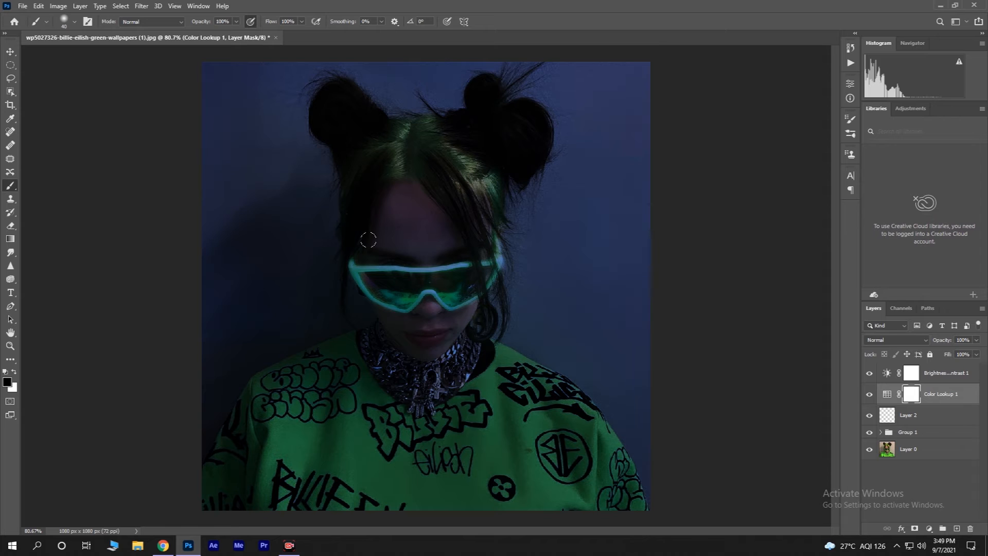
key("bracketright")
key("bracketright")
key("bracketright")
key("bracketright")
key("bracketright")
key("bracketright")
key("bracketright")
left_click_drag(381, 274, 447, 293)
mouse_move(403, 252)
left_mouse_down()
mouse_move(455, 282)
mouse_move(476, 275)
mouse_move(442, 275)
mouse_move(365, 247)
mouse_move(396, 294)
left_mouse_up()
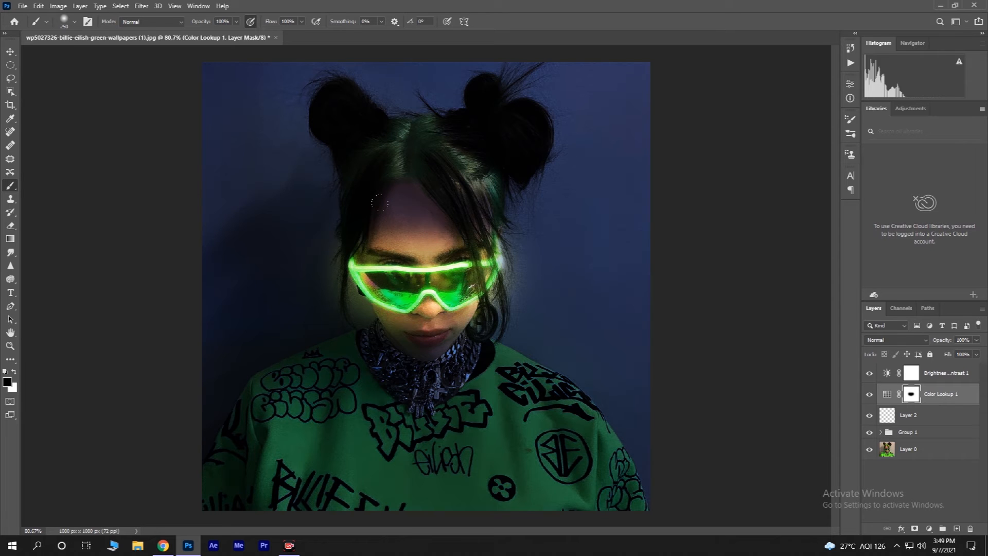
Step: Reduce the brush size and paint the mask on the forehead above the glasses
key("bracketleft")
key("bracketleft")
mouse_move(404, 204)
left_mouse_down()
mouse_move(384, 223)
mouse_move(427, 241)
mouse_move(440, 219)
mouse_move(416, 227)
left_mouse_up()
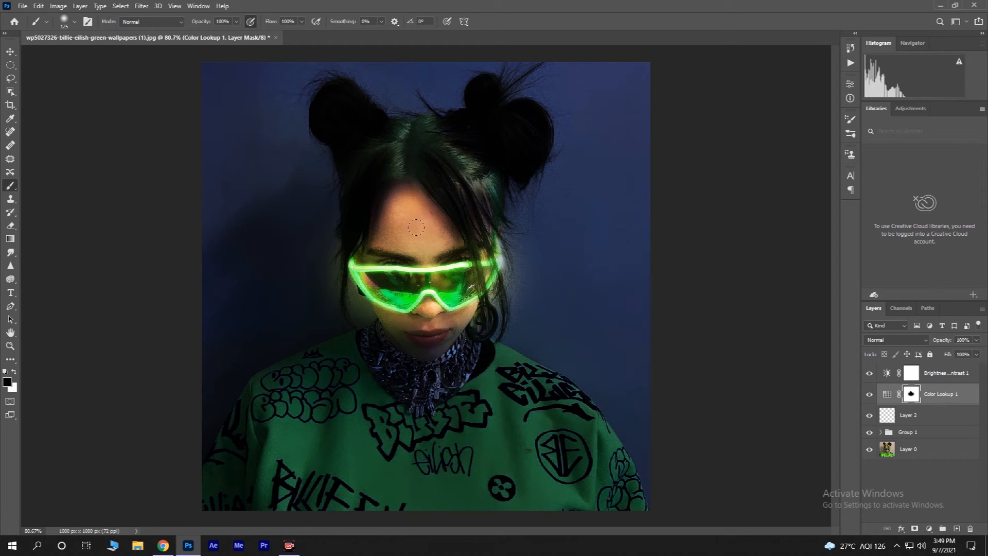
Step: Paint black on the Color Lookup mask over the forehead and the top of the hair
mouse_move(399, 315)
left_mouse_down()
mouse_move(422, 342)
mouse_move(432, 330)
mouse_move(413, 320)
mouse_move(427, 347)
mouse_move(388, 313)
left_mouse_up()
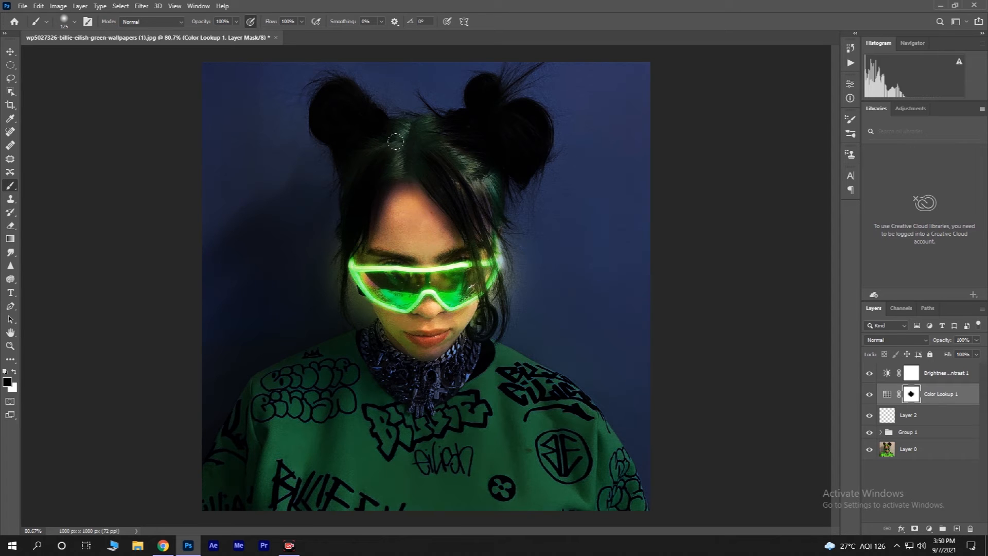
mouse_move(394, 141)
left_mouse_down()
mouse_move(409, 160)
mouse_move(414, 110)
left_mouse_up()
left_click_drag(446, 155, 481, 203)
mouse_move(394, 144)
left_mouse_down()
mouse_move(355, 154)
mouse_move(336, 174)
mouse_move(336, 208)
left_mouse_up()
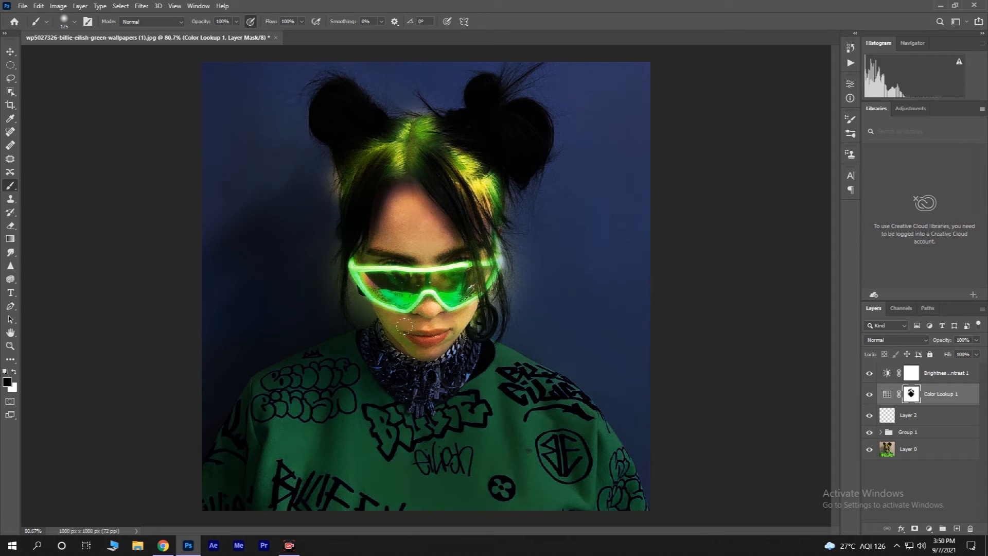
mouse_move(412, 210)
left_mouse_down()
mouse_move(441, 223)
mouse_move(428, 235)
left_mouse_up()
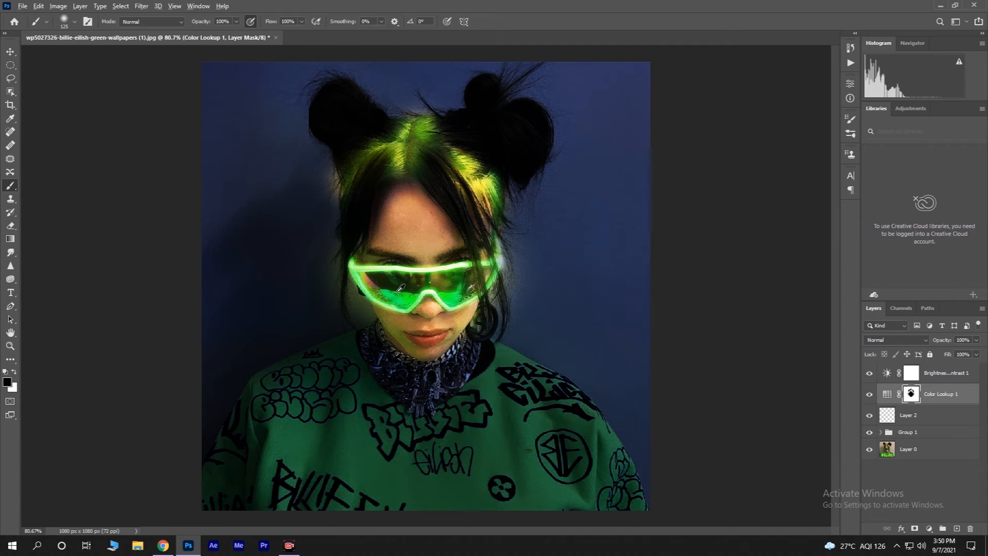
scroll(399, 288, "down", 3)
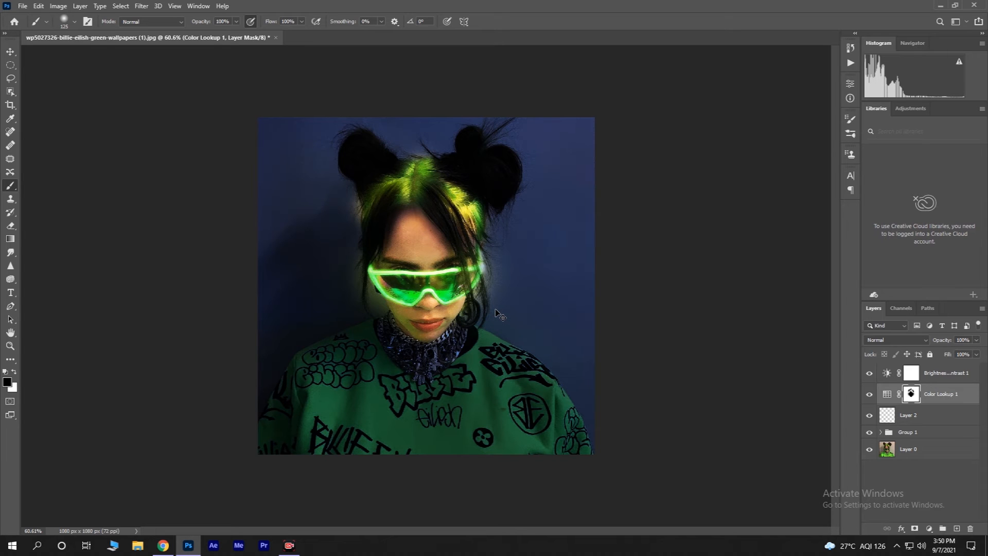
Step: Undo all the brush strokes on the Color Lookup layer's mask
key("ctrl+z")
key("ctrl+z")
key("ctrl+z")
key("ctrl+z")
key("ctrl+z")
key("ctrl+z")
key("ctrl+z")
key("ctrl+z")
key("ctrl+z")
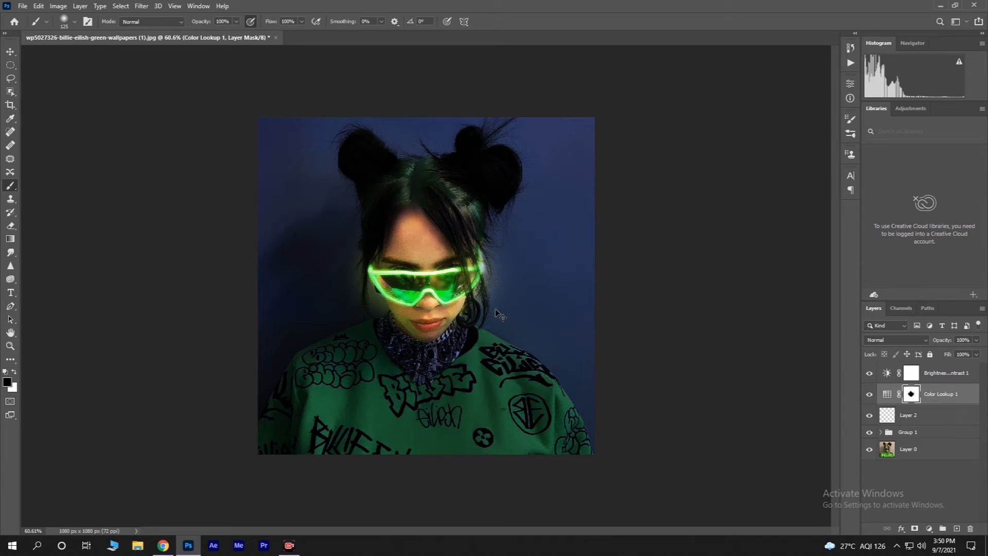
key("ctrl+z")
key("ctrl+z")
key("ctrl+z")
key("ctrl+z")
key("ctrl+z")
key("ctrl+z")
key("ctrl+z")
key("ctrl+z")
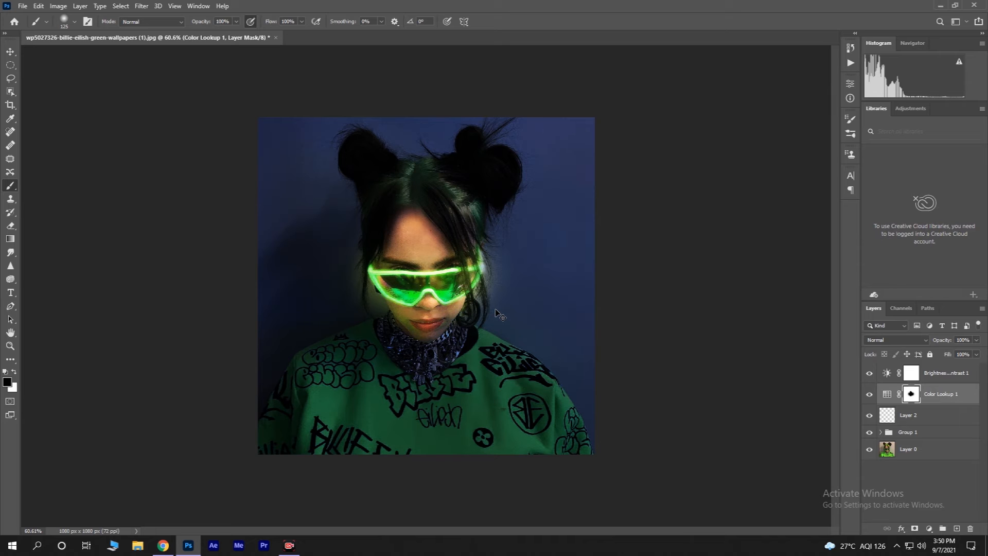
key("ctrl+z")
key("ctrl+z")
key("ctrl+z")
key("ctrl+z")
key("ctrl+z")
key("ctrl+z")
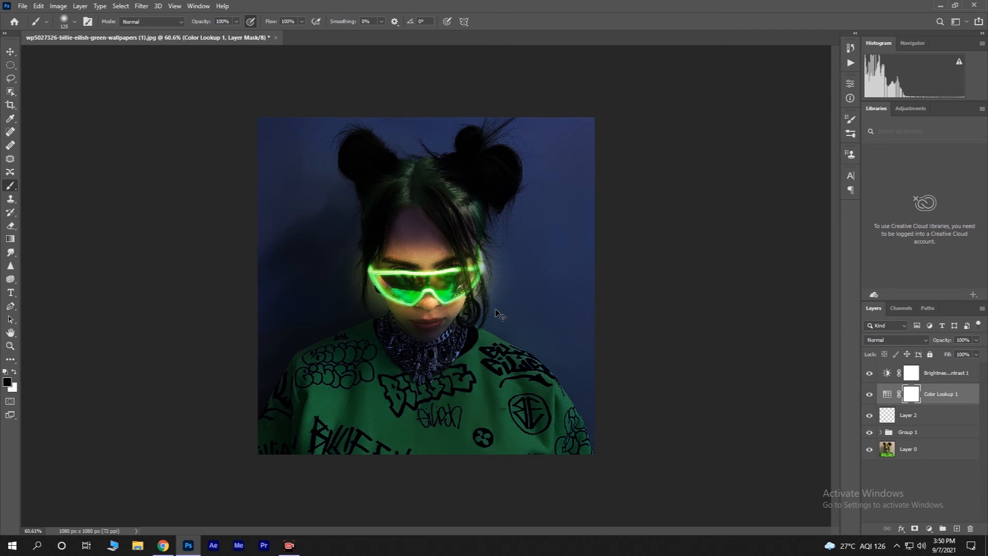
key("ctrl+z")
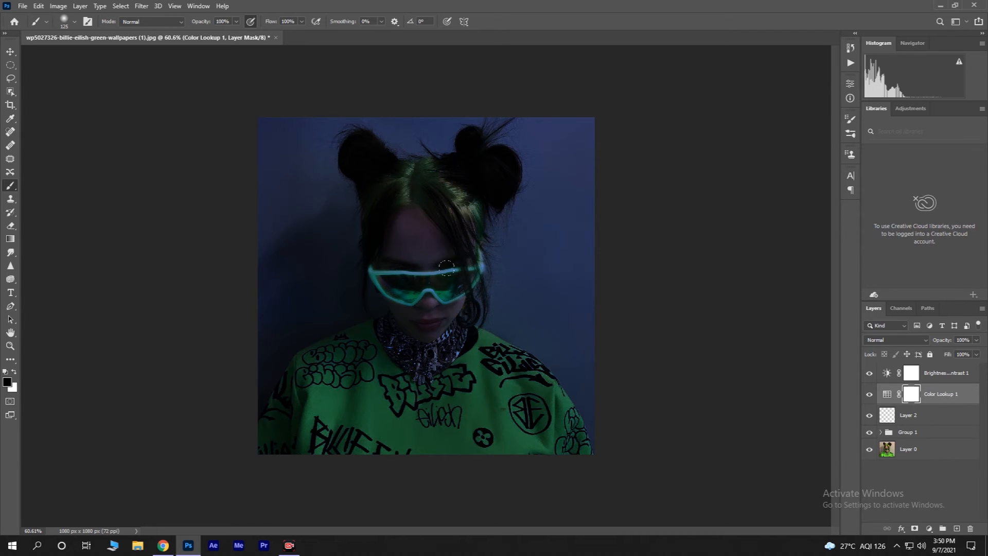
Step: Lower the brush flow to 10% and repaint the mask over the glasses to reveal their glow
left_click(302, 21)
left_click_drag(301, 35, 274, 43)
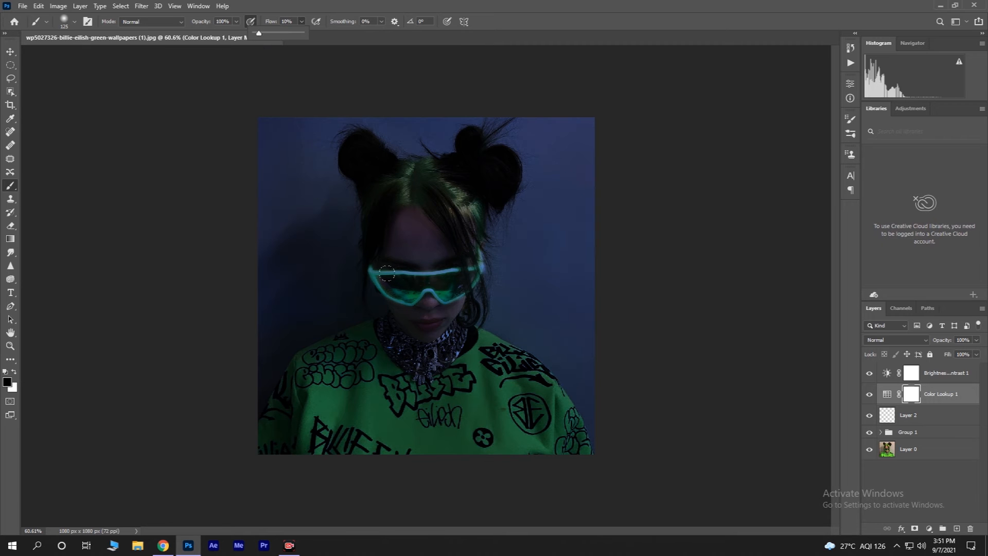
scroll(377, 273, "up", 5)
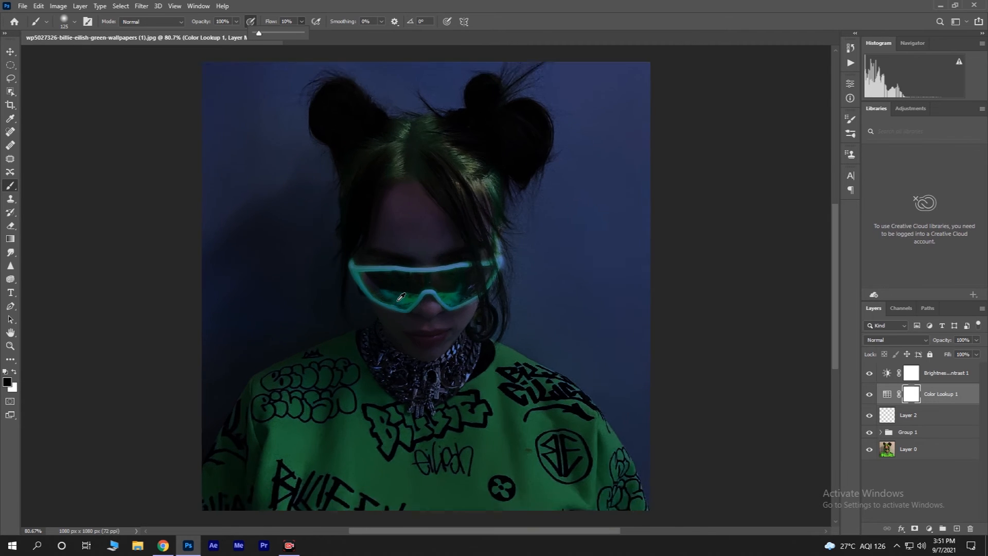
scroll(379, 282, "up", 4)
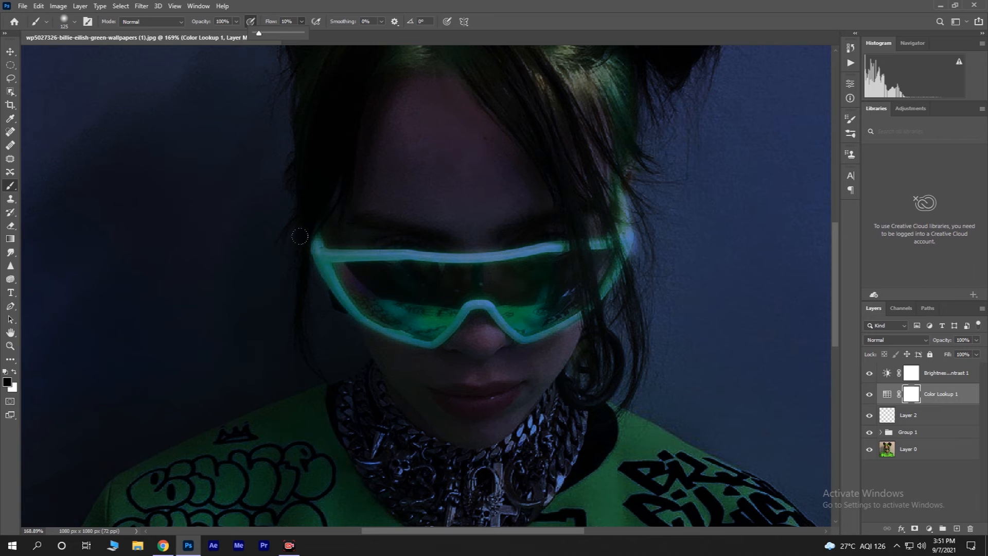
mouse_move(359, 265)
left_mouse_down()
mouse_move(395, 271)
mouse_move(327, 241)
mouse_move(401, 245)
mouse_move(318, 236)
mouse_move(414, 285)
mouse_move(431, 278)
mouse_move(361, 269)
mouse_move(332, 235)
mouse_move(480, 252)
mouse_move(432, 246)
mouse_move(565, 234)
mouse_move(508, 265)
mouse_move(473, 265)
mouse_move(557, 234)
mouse_move(513, 259)
mouse_move(402, 257)
mouse_move(327, 244)
mouse_move(292, 214)
mouse_move(362, 268)
mouse_move(427, 272)
mouse_move(446, 250)
mouse_move(513, 258)
left_mouse_up()
mouse_move(563, 226)
left_mouse_down()
mouse_move(630, 244)
mouse_move(623, 222)
mouse_move(568, 321)
mouse_move(408, 341)
left_mouse_up()
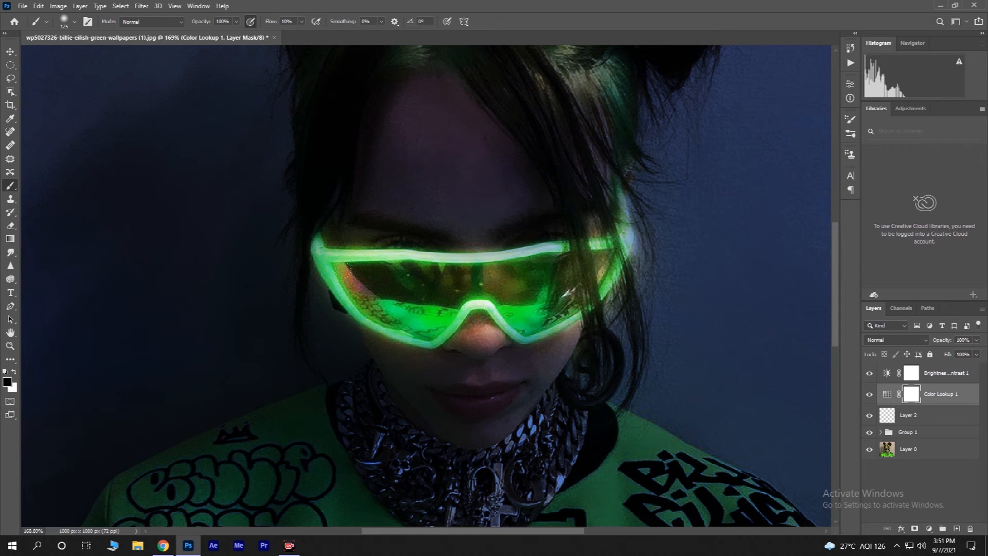
mouse_move(363, 271)
left_mouse_down()
mouse_move(419, 342)
mouse_move(506, 263)
left_mouse_up()
left_click_drag(574, 212, 625, 257)
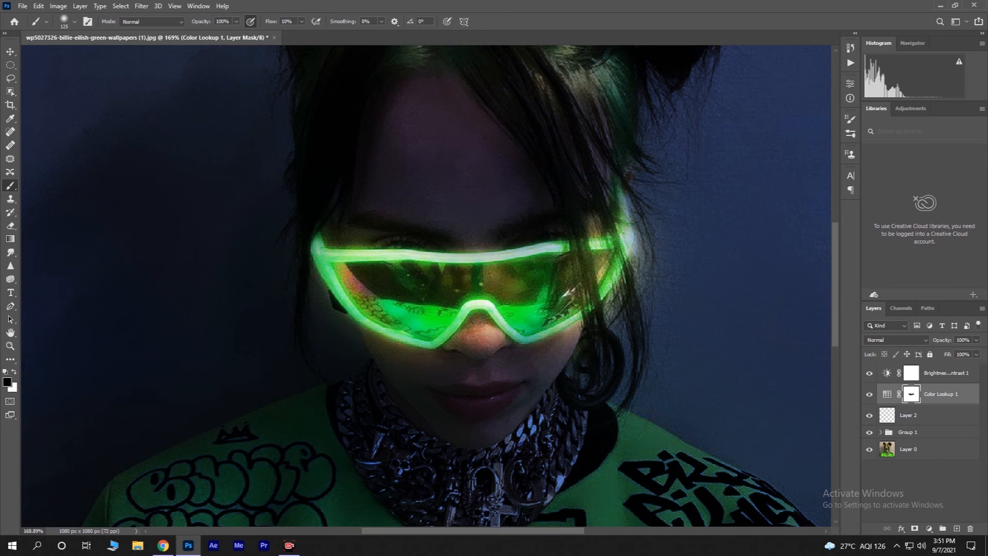
scroll(437, 268, "down", 5)
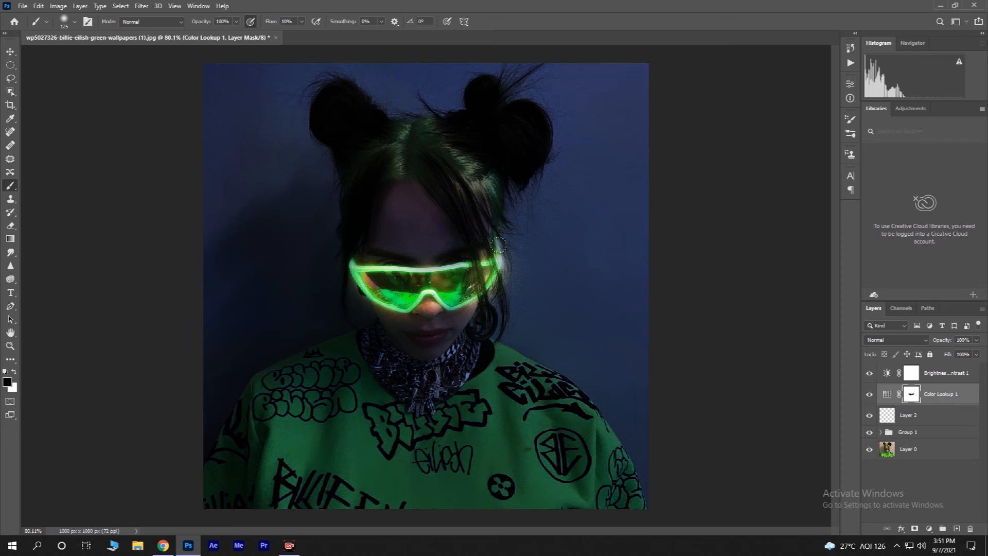
Step: Enlarge the brush to 150 and softly paint the mask over the forehead, face and top of the hair
key("bracketright")
mouse_move(387, 212)
left_mouse_down()
mouse_move(402, 203)
mouse_move(373, 210)
mouse_move(386, 217)
mouse_move(388, 196)
mouse_move(437, 242)
mouse_move(402, 195)
mouse_move(366, 215)
mouse_move(431, 242)
mouse_move(427, 231)
left_mouse_up()
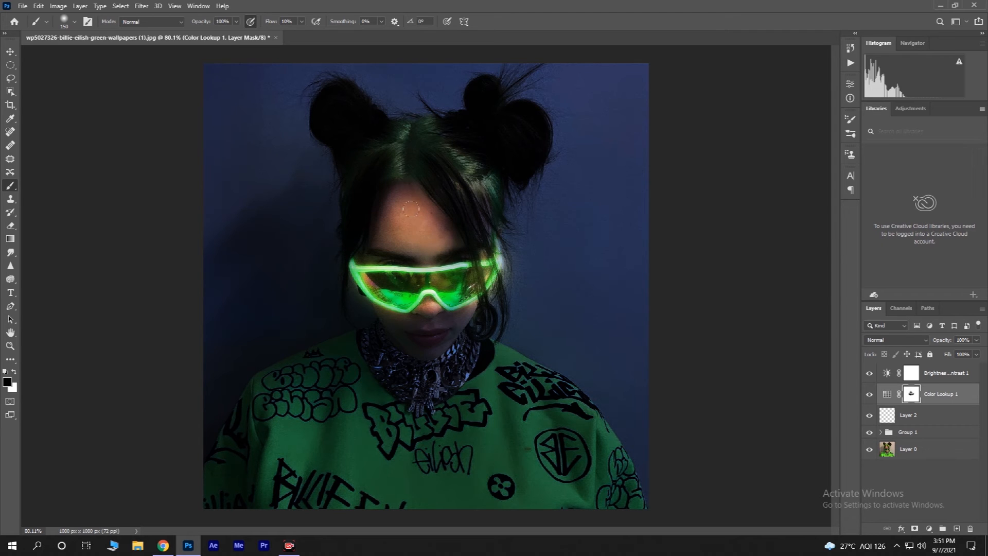
mouse_move(423, 310)
left_mouse_down()
mouse_move(432, 325)
mouse_move(419, 331)
mouse_move(377, 300)
mouse_move(398, 320)
mouse_move(453, 329)
mouse_move(437, 314)
mouse_move(386, 309)
mouse_move(438, 343)
mouse_move(411, 316)
left_mouse_up()
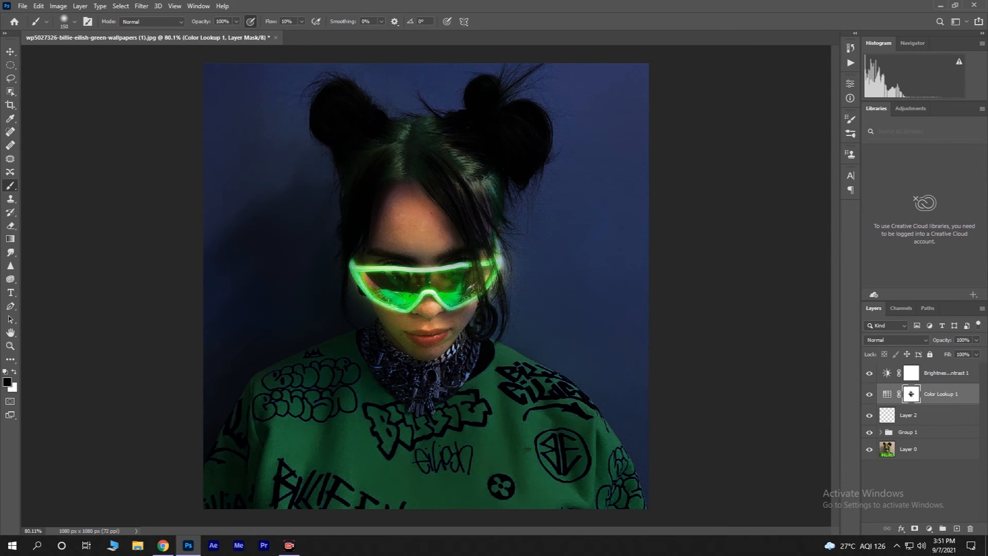
mouse_move(477, 281)
left_mouse_down()
mouse_move(466, 309)
mouse_move(434, 296)
mouse_move(452, 316)
left_mouse_up()
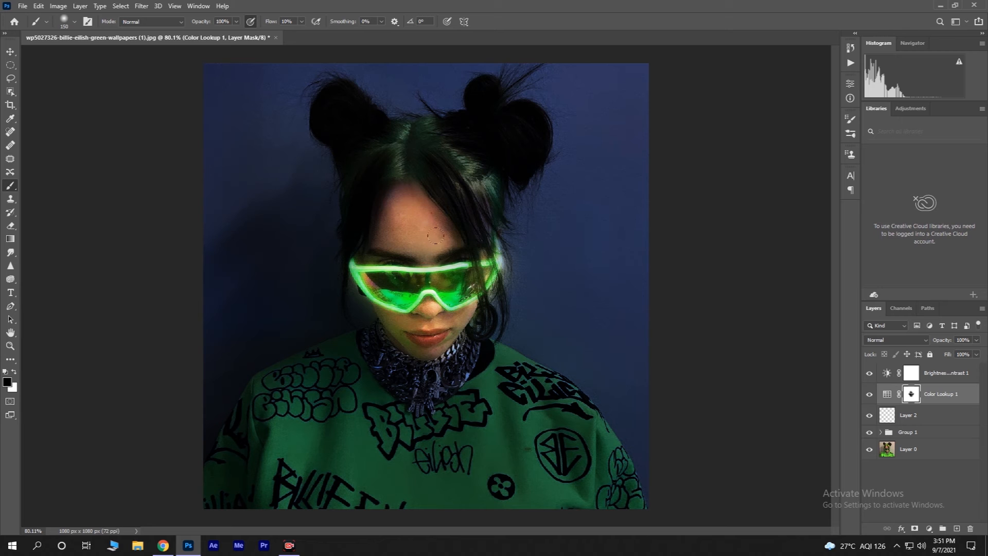
mouse_move(403, 120)
left_mouse_down()
mouse_move(392, 131)
mouse_move(397, 149)
mouse_move(414, 118)
mouse_move(481, 191)
left_mouse_up()
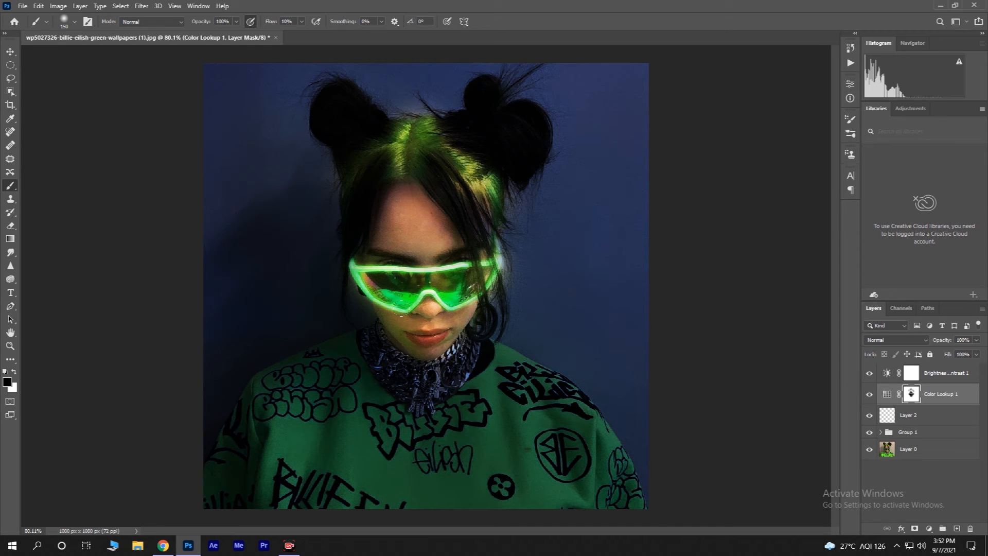
scroll(429, 310, "down", 2)
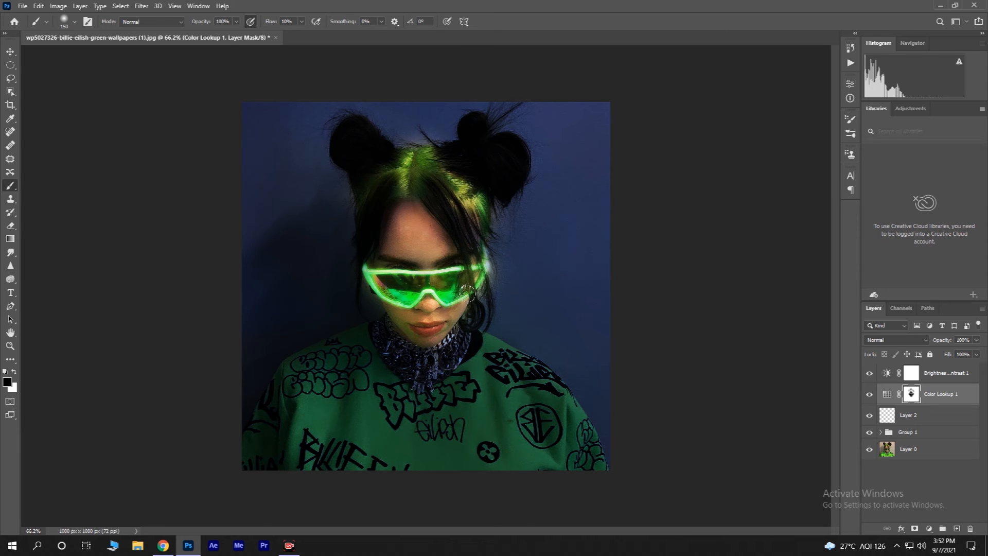
Step: Add a new empty layer above Group 1 and apply an Outer Glow layer style in Screen mode
left_click(913, 433)
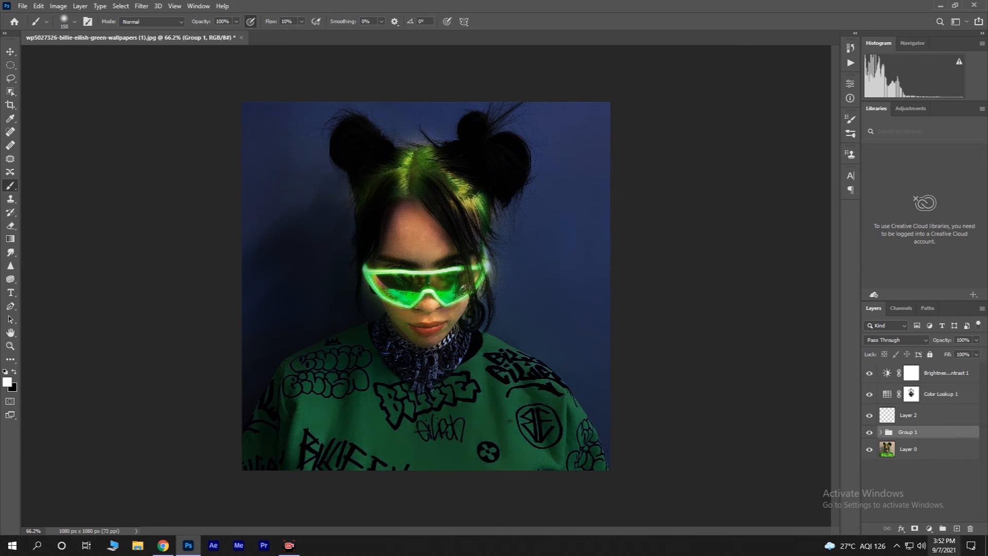
left_click(958, 528)
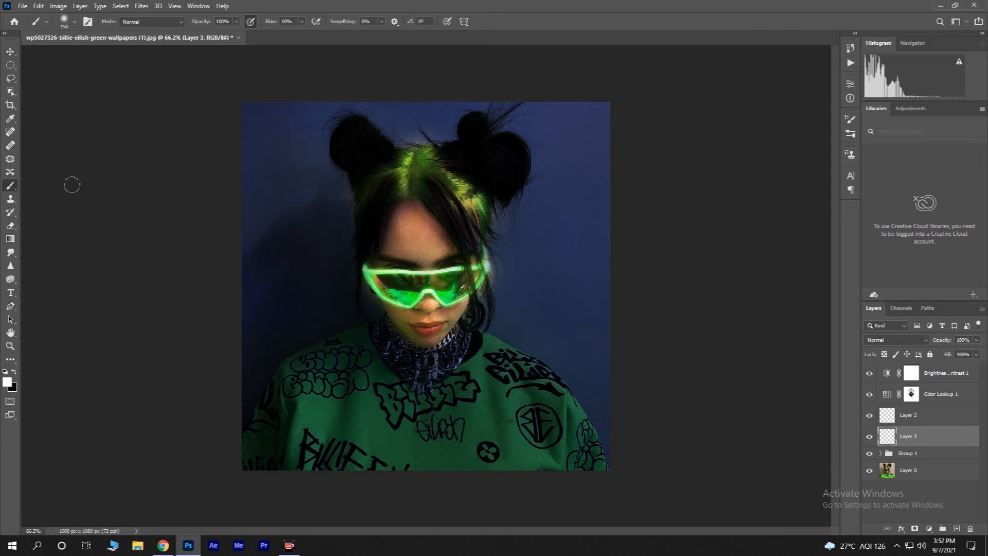
right_click(908, 440)
left_click(865, 20)
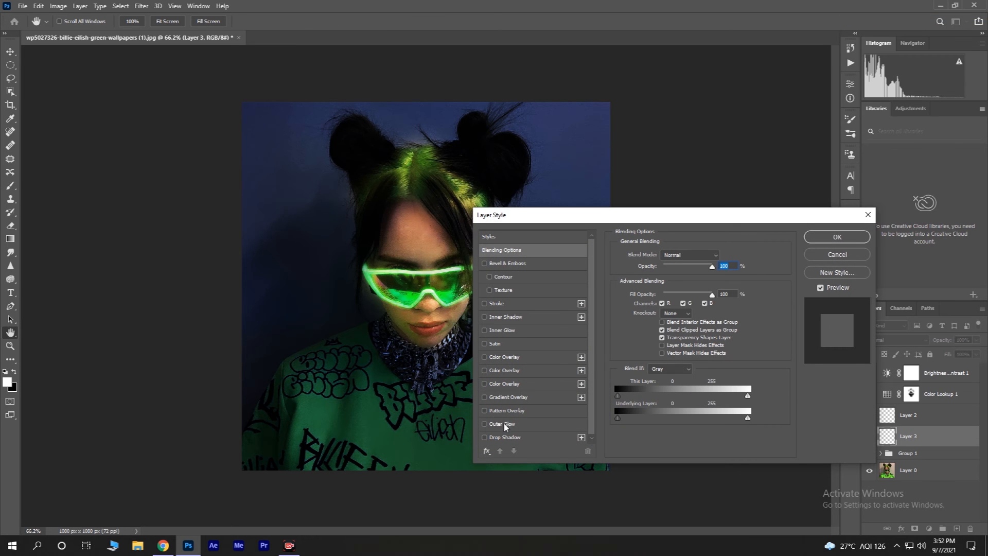
left_click(501, 424)
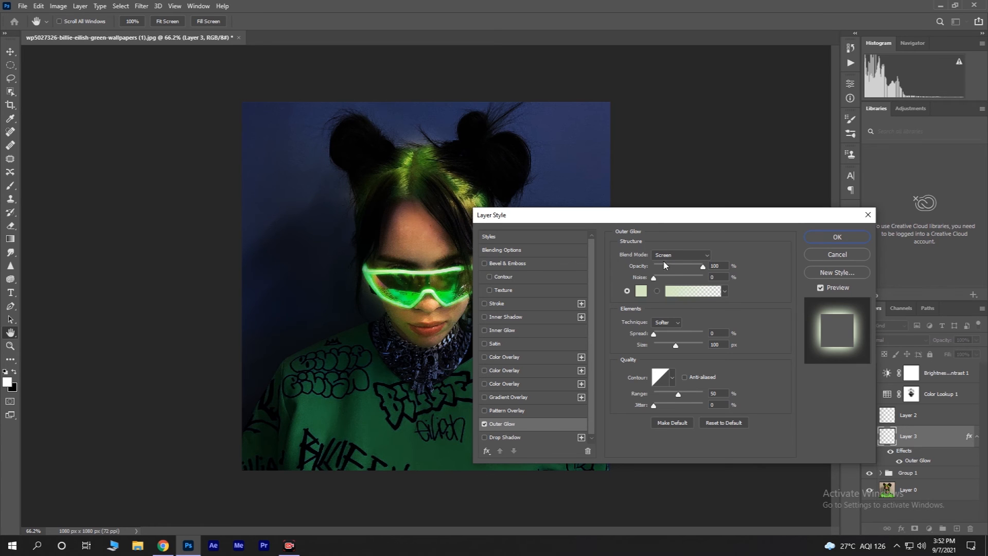
left_click(693, 255)
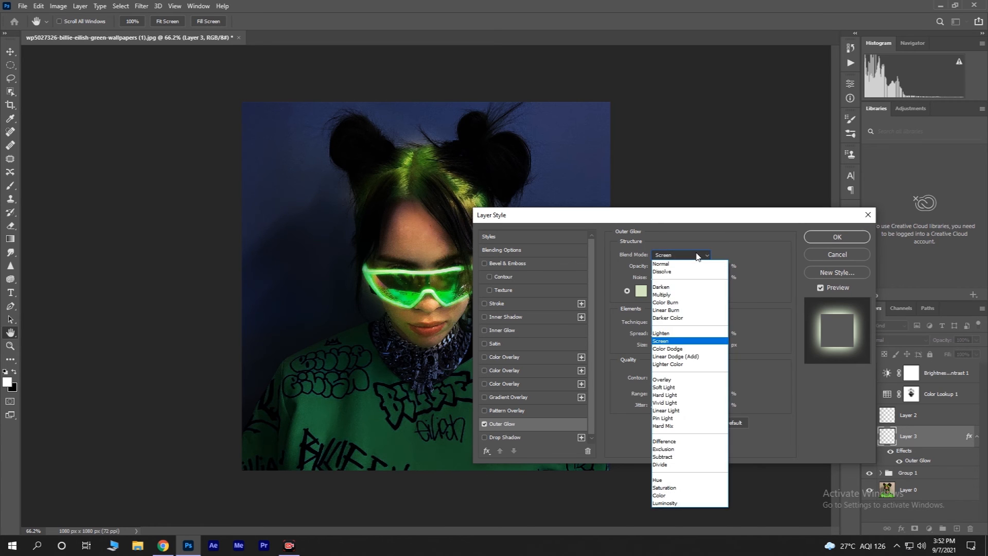
left_click(697, 256)
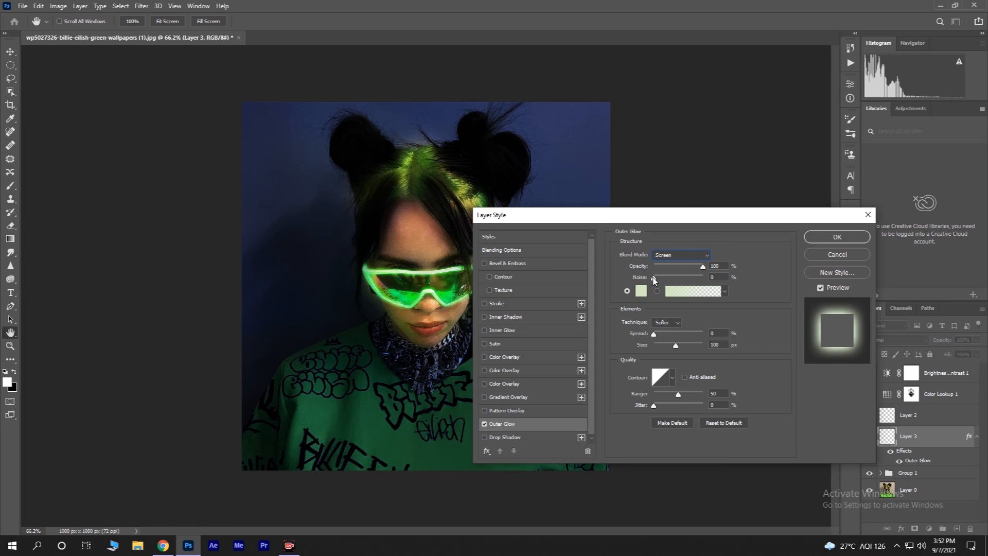
Step: Set the Outer Glow color by sampling the green of the glasses and confirm the layer style
left_click(641, 291)
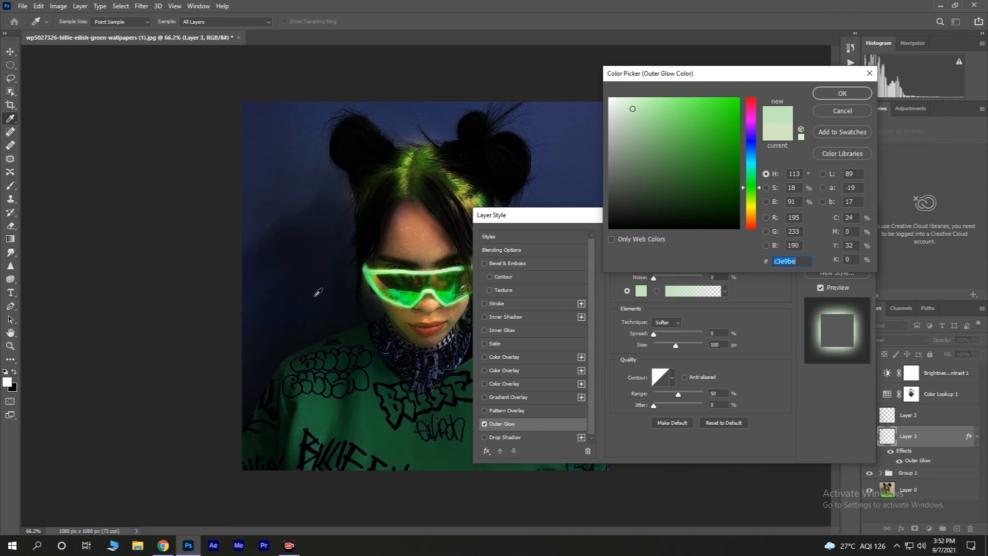
left_click(319, 291)
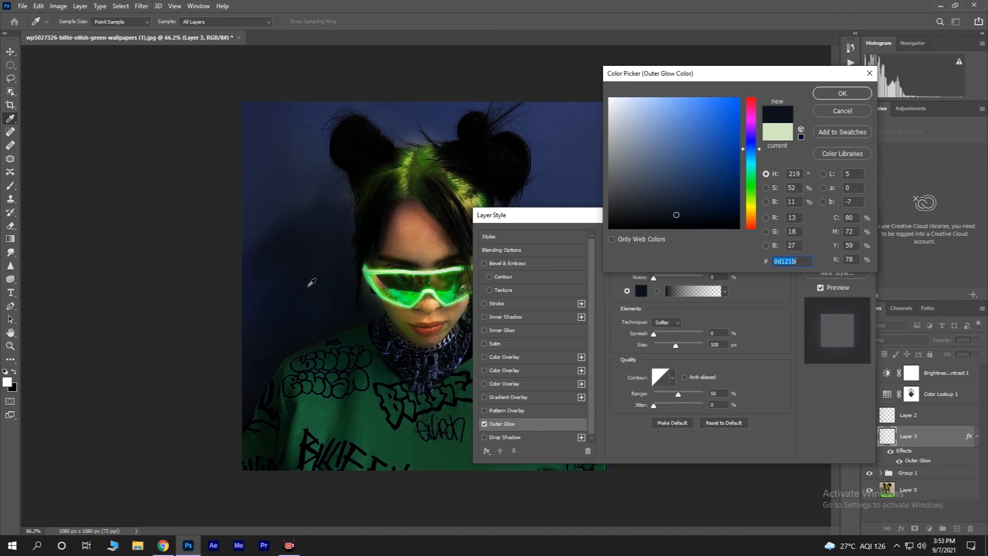
left_click(439, 270)
left_click(842, 93)
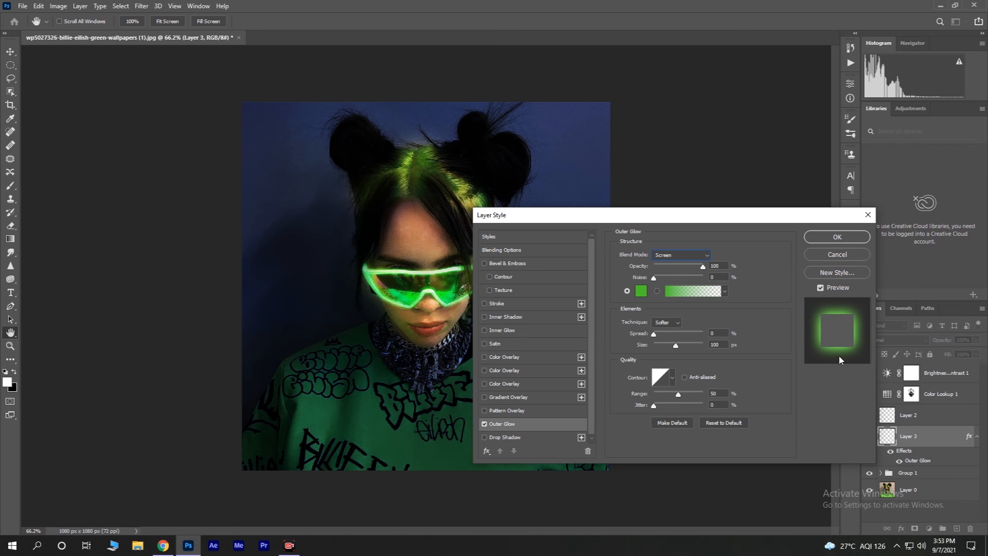
left_click(837, 237)
Step: Switch to the Brush tool and set its flow to 50%, undoing a stray dab
key("b")
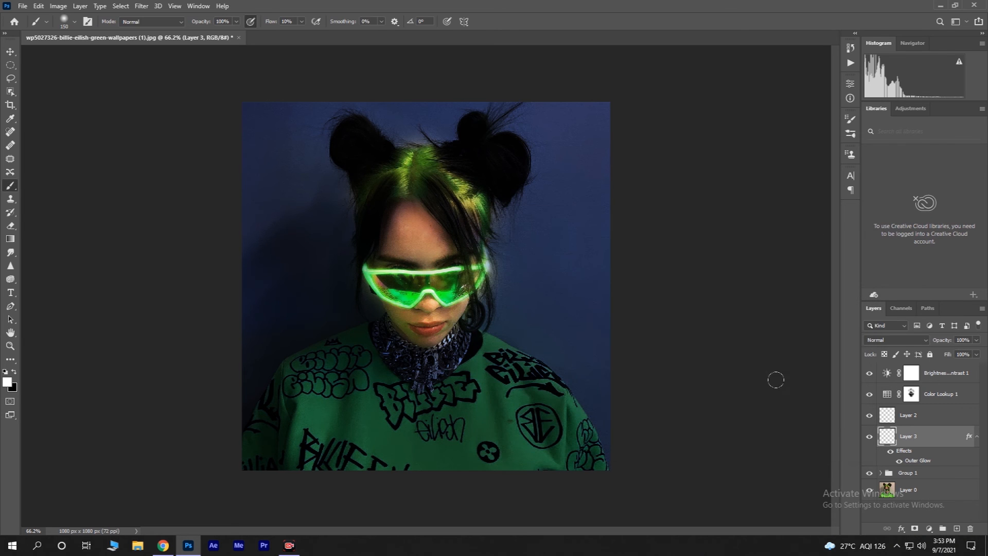
left_click(300, 22)
left_click_drag(304, 36, 317, 36)
left_click(303, 22)
left_click(267, 106)
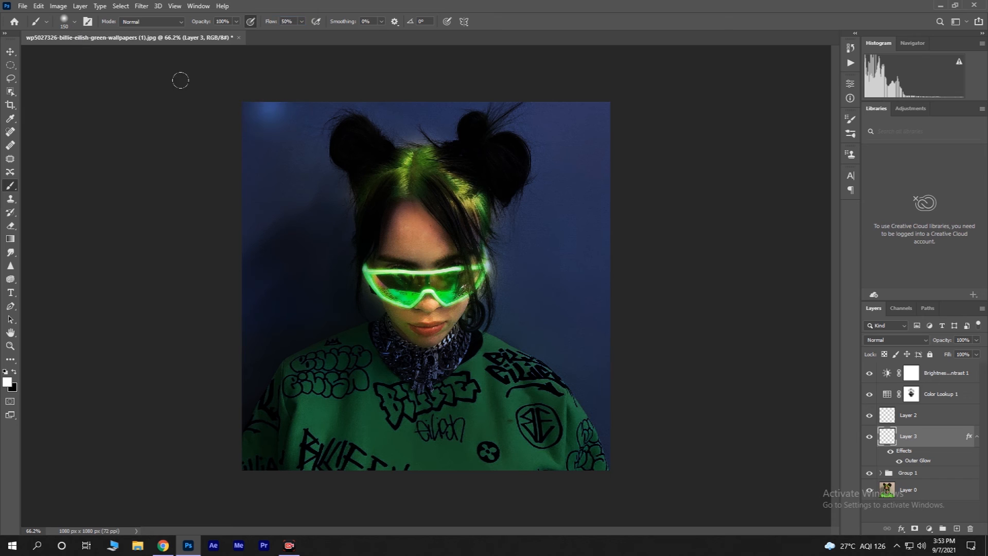
key("ctrl+z")
Step: Shrink the brush to 10 and paint a thin white line along the left shoulder edge on the new layer
key("bracketleft")
key("bracketleft")
key("bracketleft")
key("bracketleft")
key("bracketleft")
key("bracketleft")
key("bracketleft")
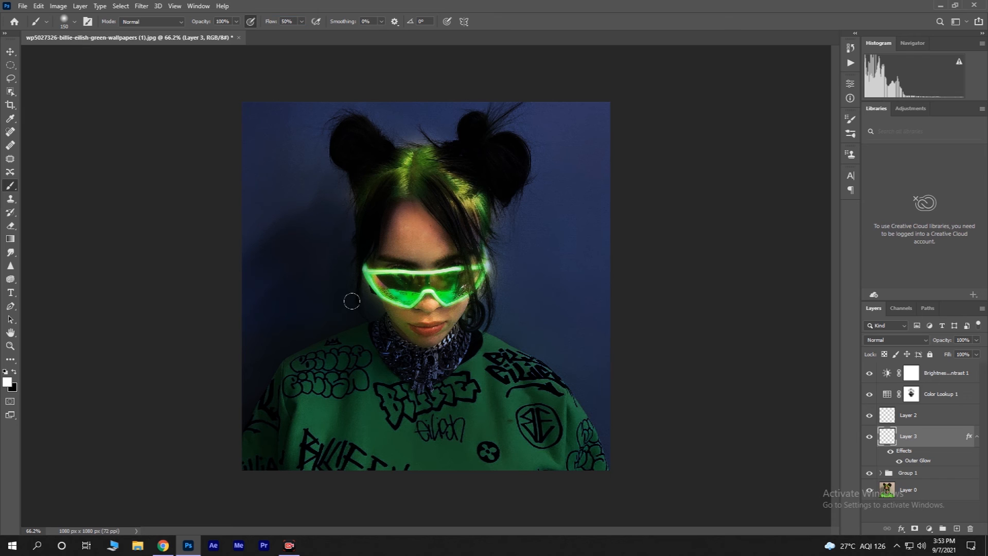
key("bracketleft")
key("bracketleft")
key("bracketleft")
key("bracketleft")
key("bracketleft")
key("bracketleft")
key("bracketleft")
key("bracketleft")
scroll(372, 329, "up", 5)
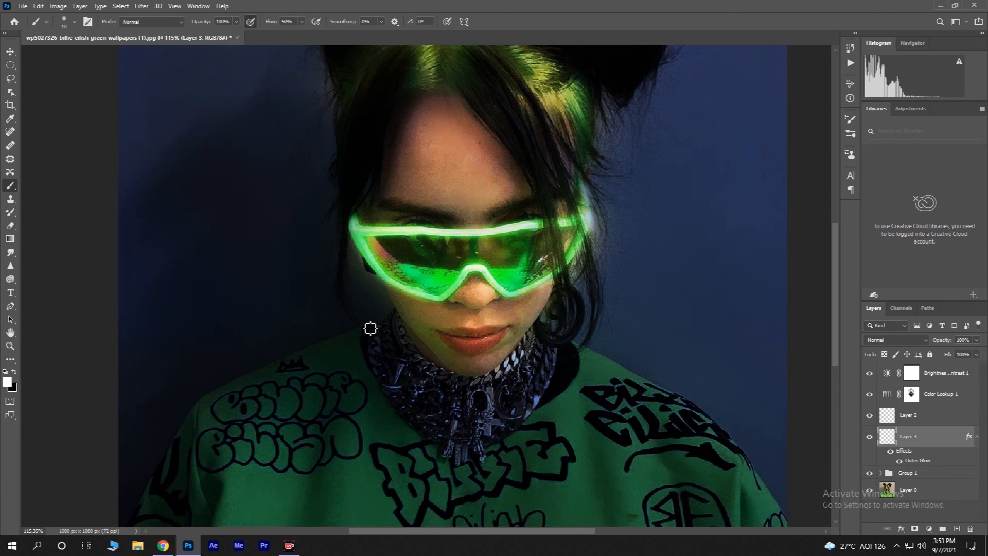
mouse_move(365, 329)
left_mouse_down()
mouse_move(314, 347)
mouse_move(250, 386)
left_mouse_up()
key("ctrl+z")
left_click_drag(186, 407, 361, 330)
Step: Extend the thin white line down the left shoulder and across the neckline to the right shoulder
scroll(391, 392, "down", 3)
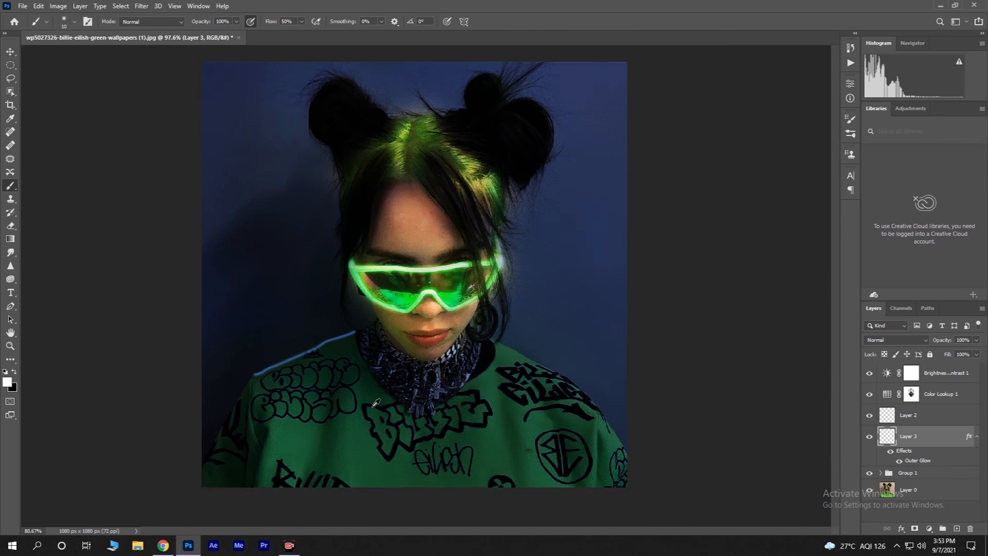
left_click_drag(278, 371, 227, 454)
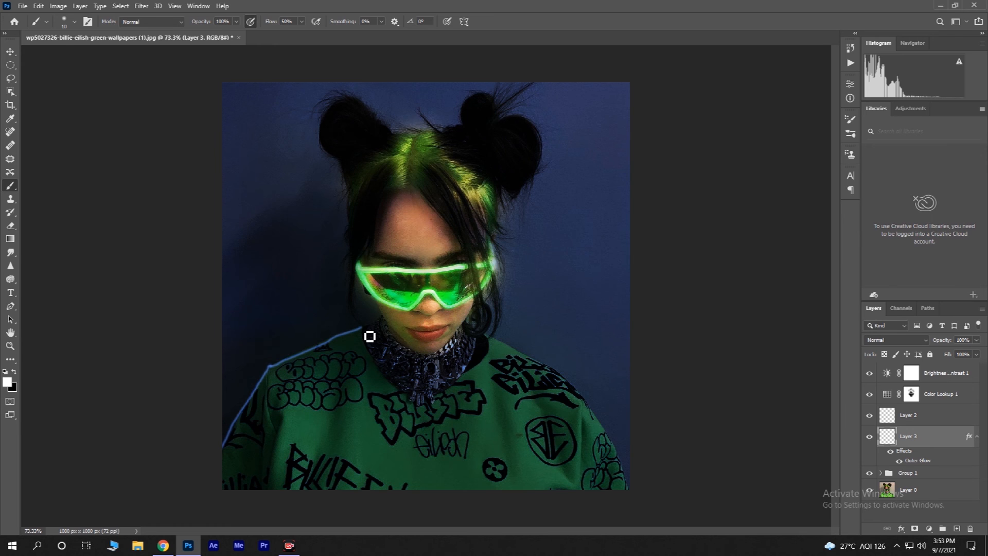
mouse_move(367, 334)
left_mouse_down()
mouse_move(427, 417)
mouse_move(495, 365)
mouse_move(492, 340)
mouse_move(499, 343)
mouse_move(568, 382)
mouse_move(624, 464)
left_mouse_up()
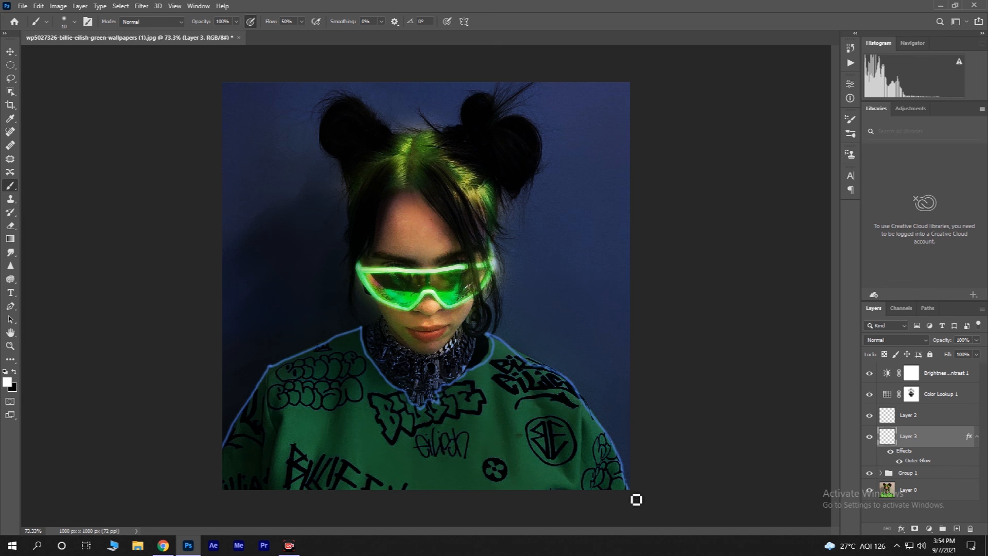
Step: Select the sweatshirt area with the Magic Wand tool in add-to-selection mode
key("ctrl+minus")
scroll(482, 402, "down", 1)
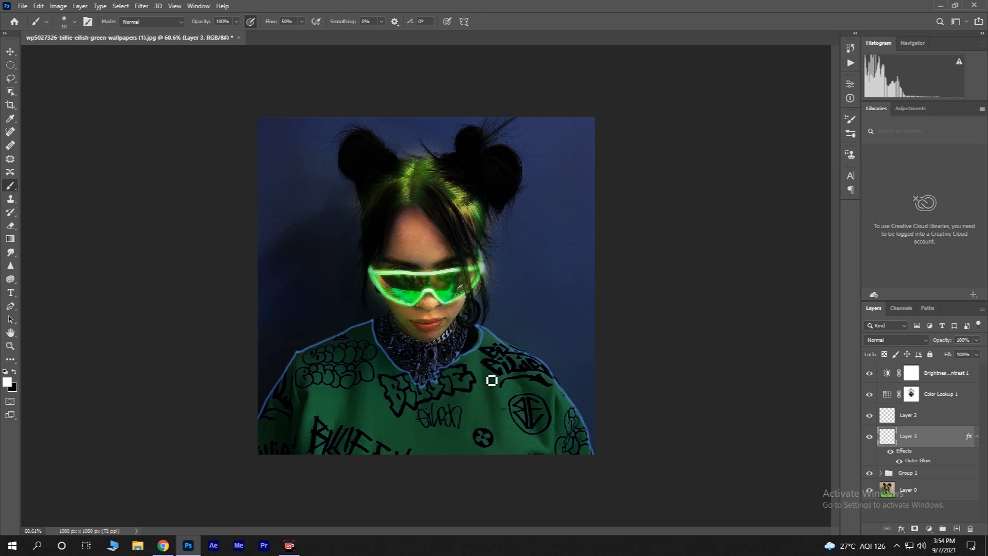
left_click(10, 92)
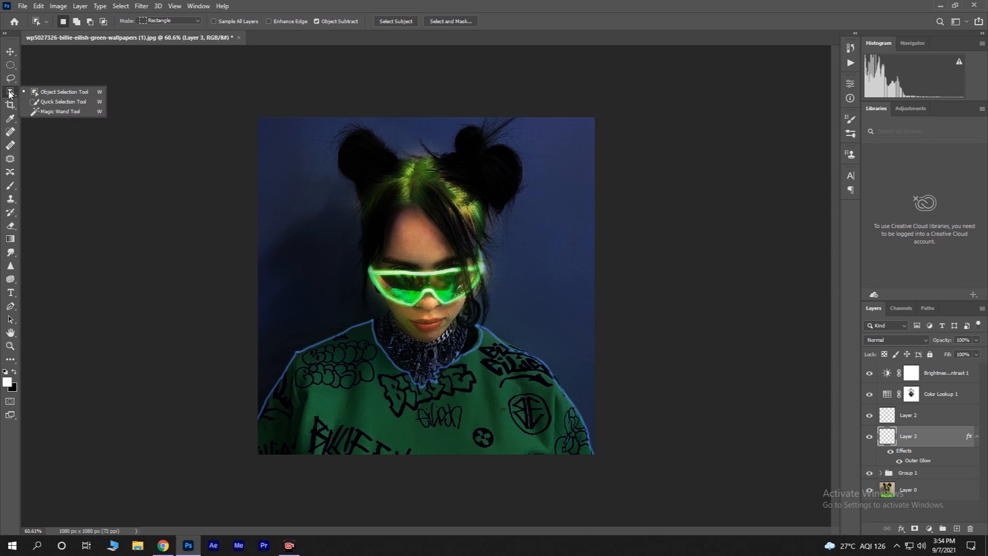
left_click(50, 112)
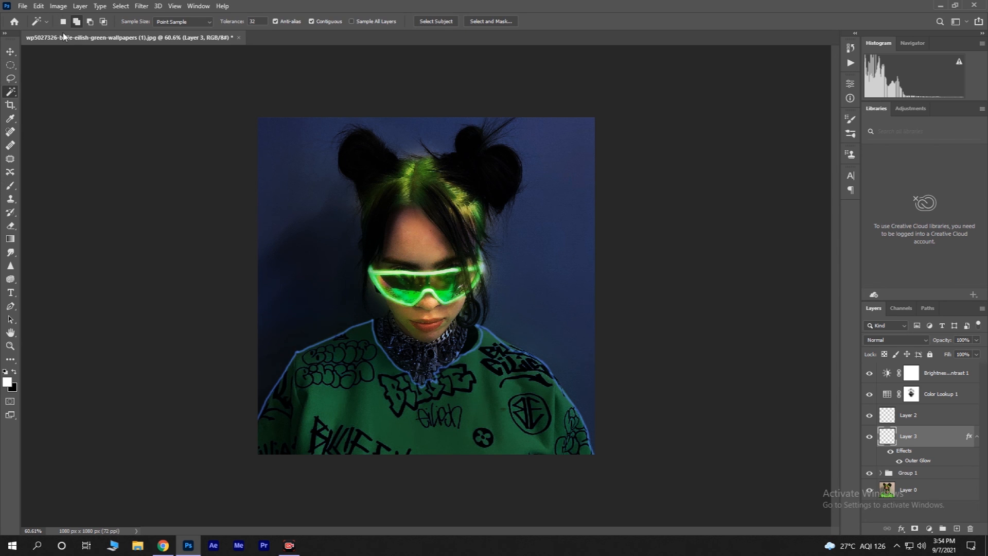
left_click(64, 22)
left_click(76, 22)
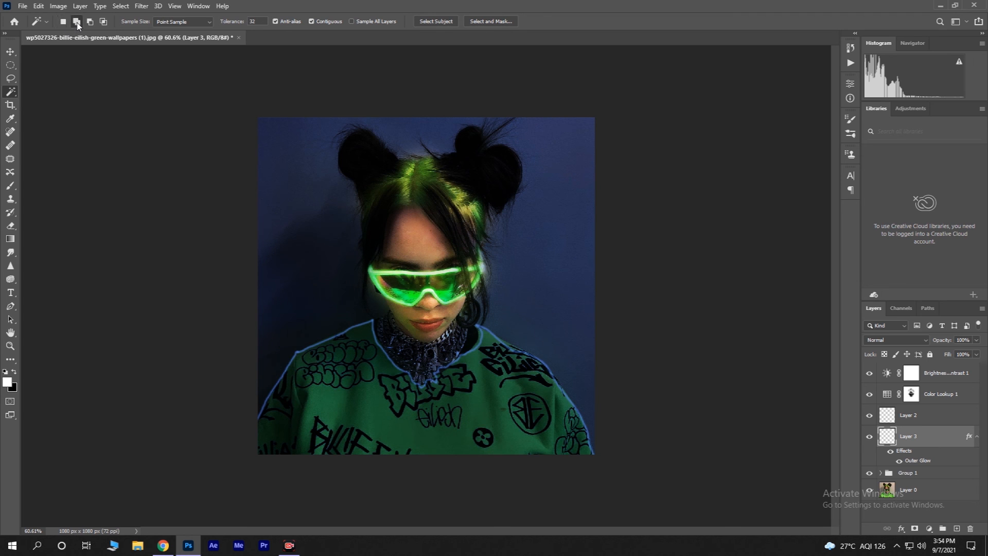
left_click(338, 404)
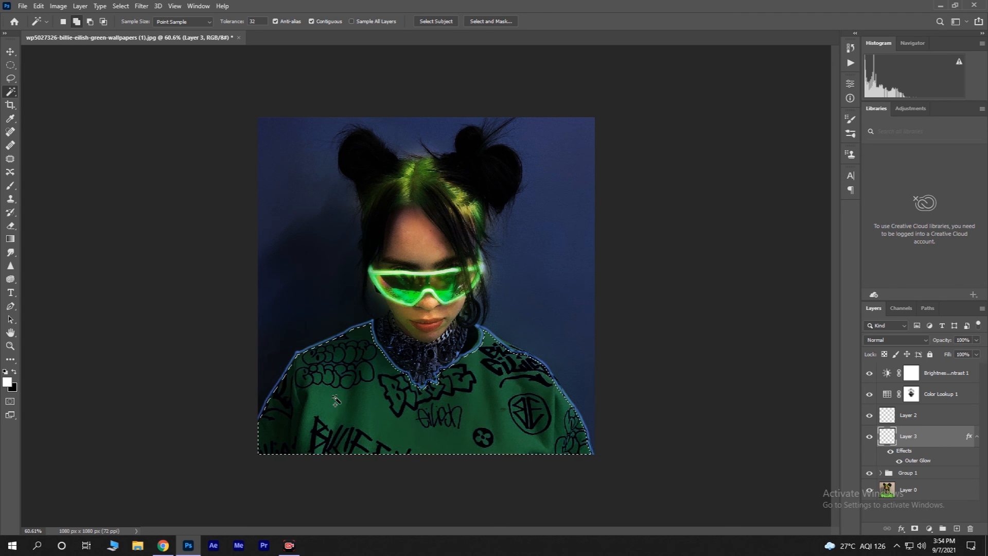
Step: Add a Solid Color fill layer over the sweatshirt selection, sampling the glasses' green (09f62e) as its color
left_click(929, 530)
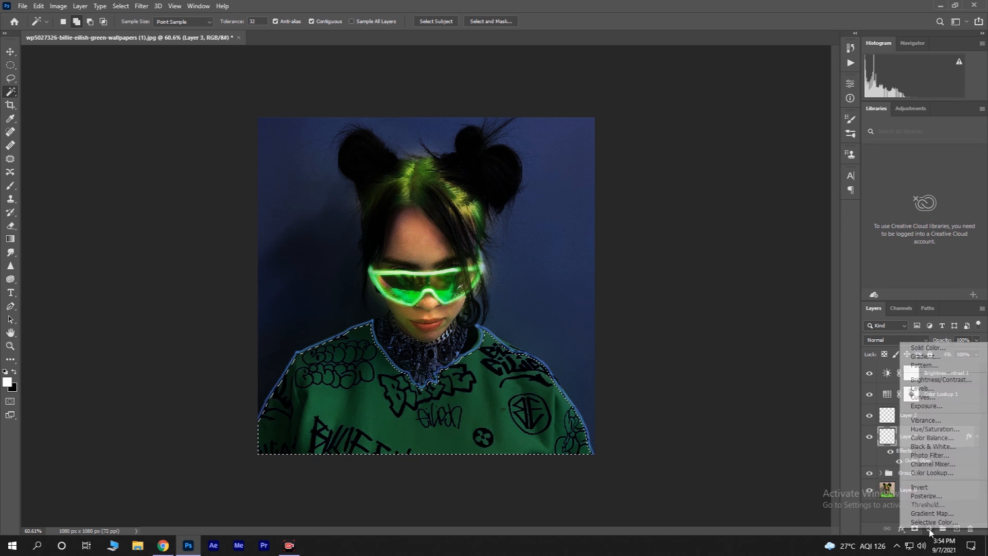
left_click(919, 348)
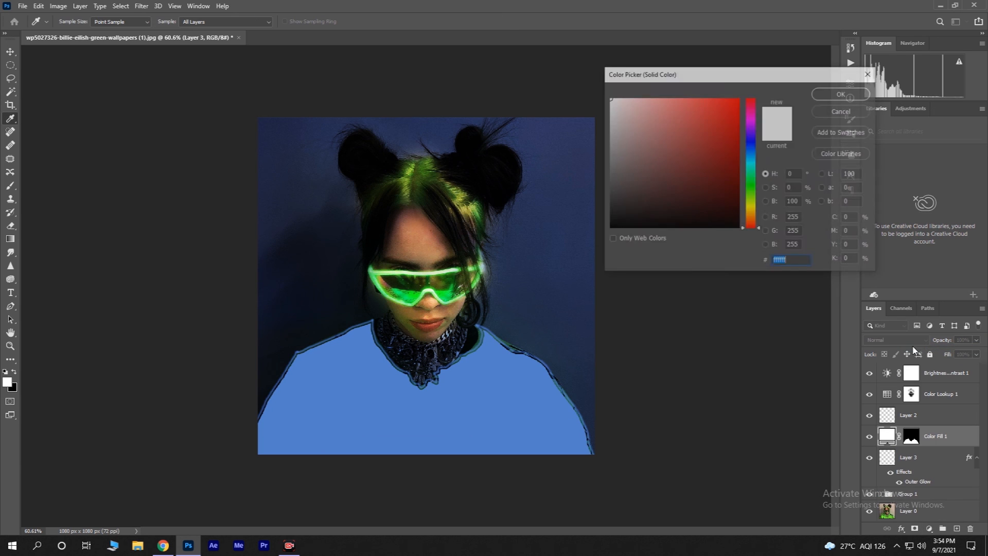
left_click(751, 181)
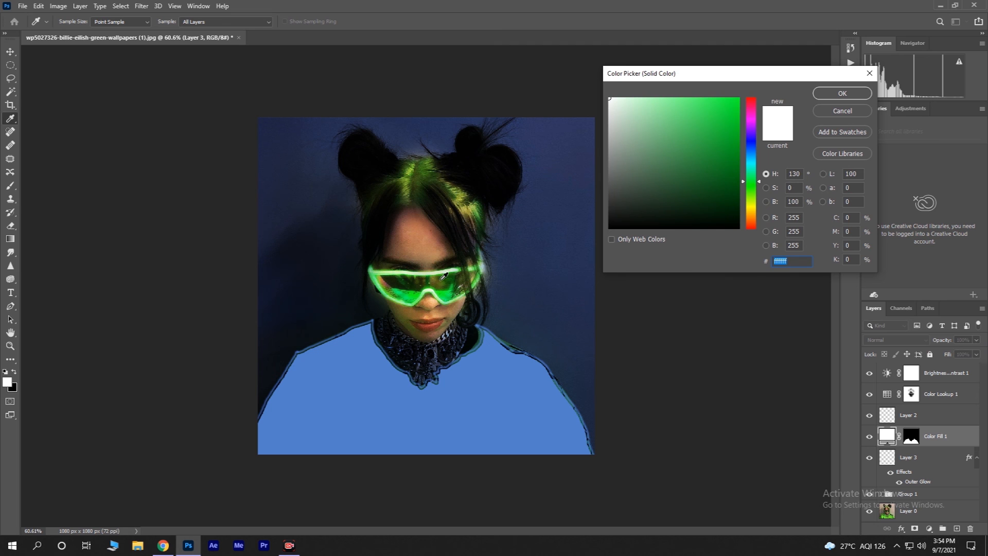
left_click(433, 270)
left_click(444, 284)
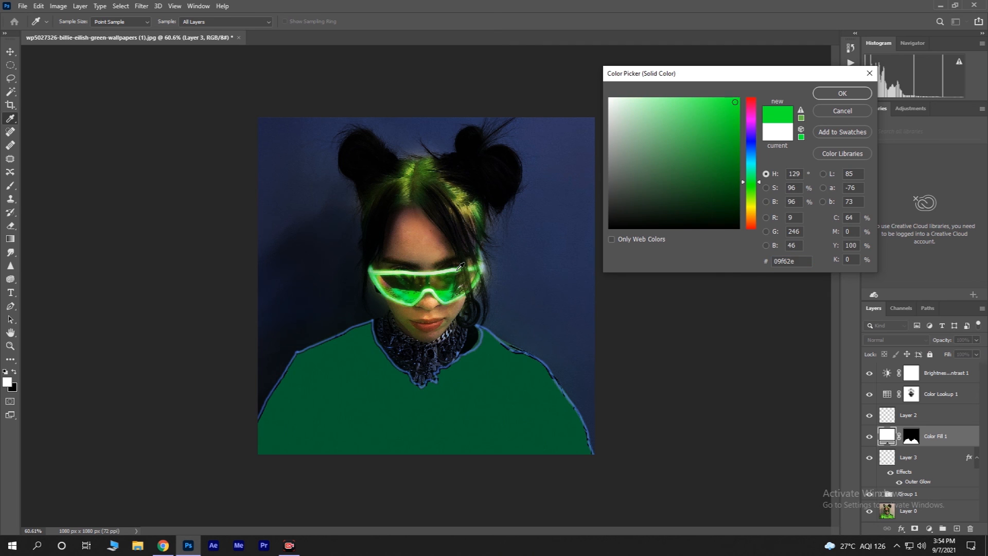
left_click_drag(736, 101, 744, 94)
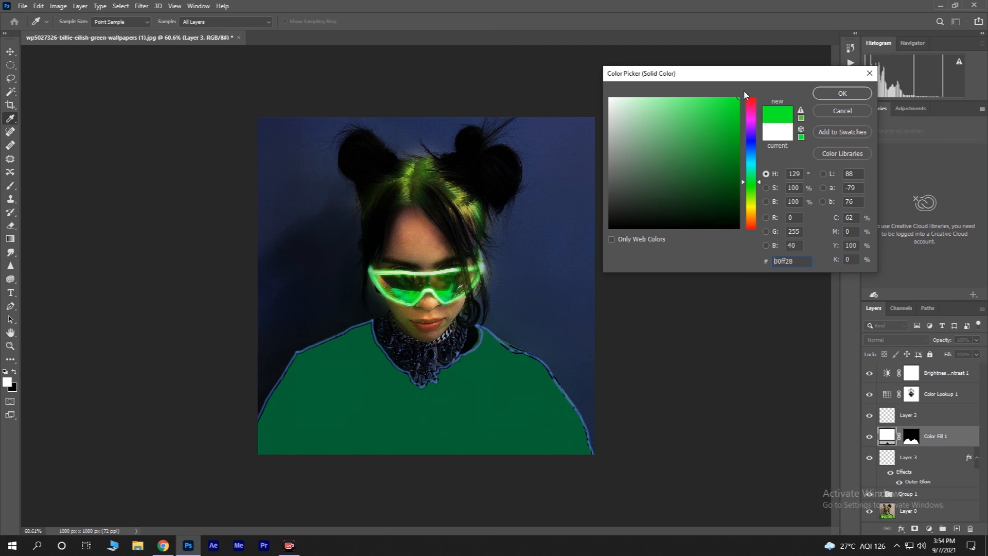
left_click(830, 95)
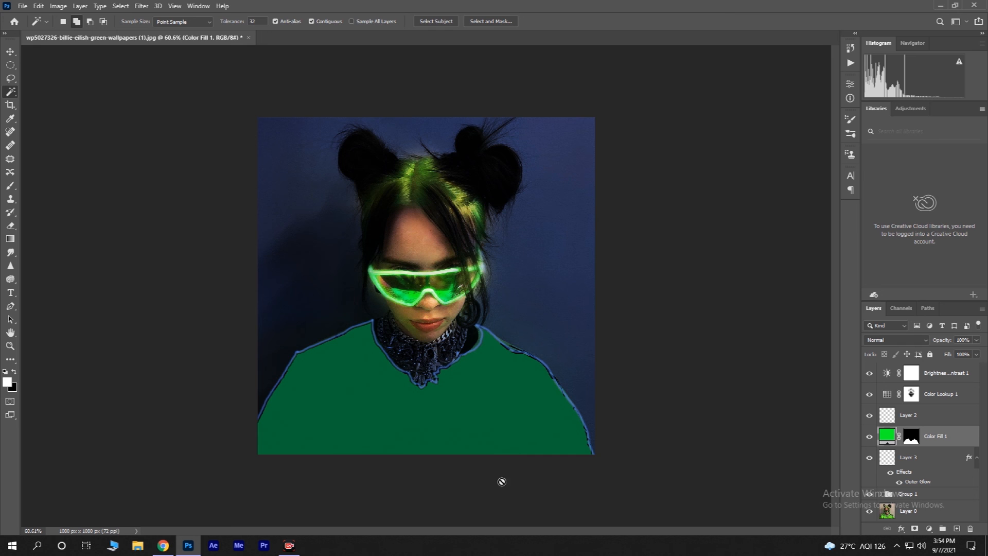
Step: Set the Color Fill layer's blend mode to Saturation
left_click(909, 340)
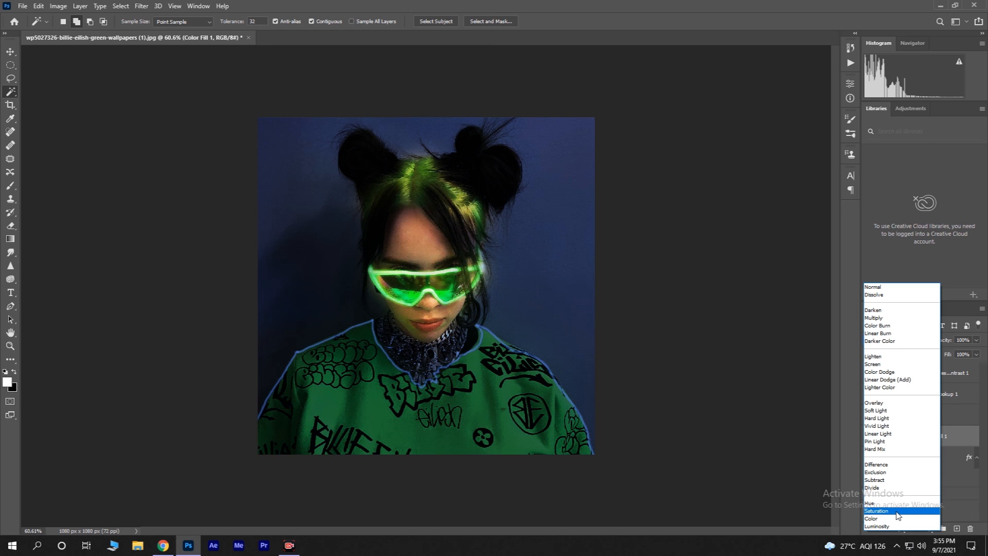
left_click(897, 516)
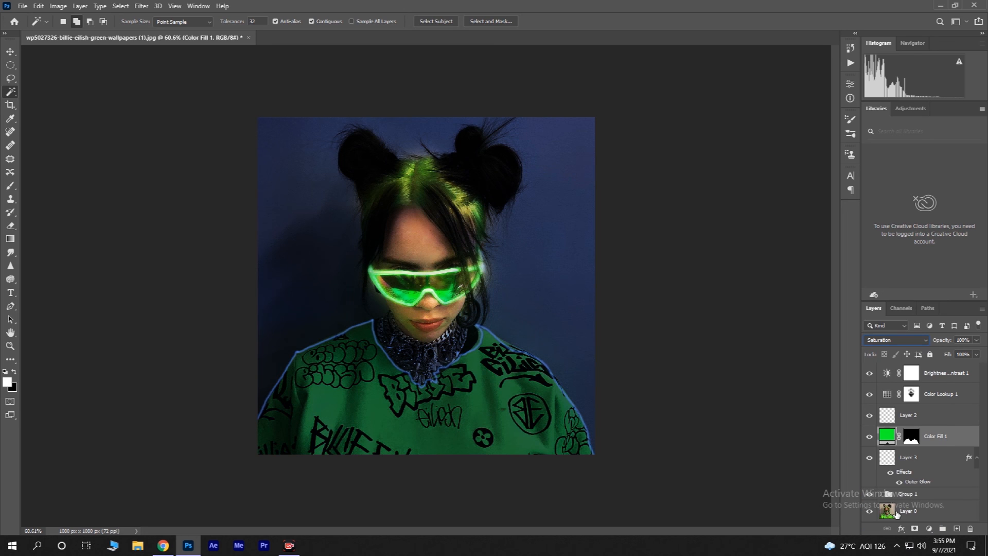
left_click(893, 341)
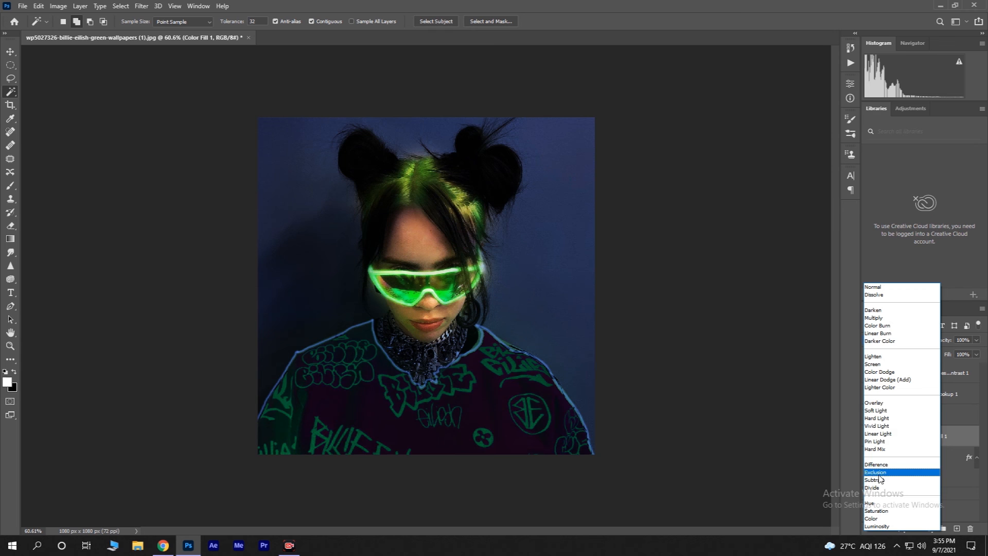
left_click(893, 515)
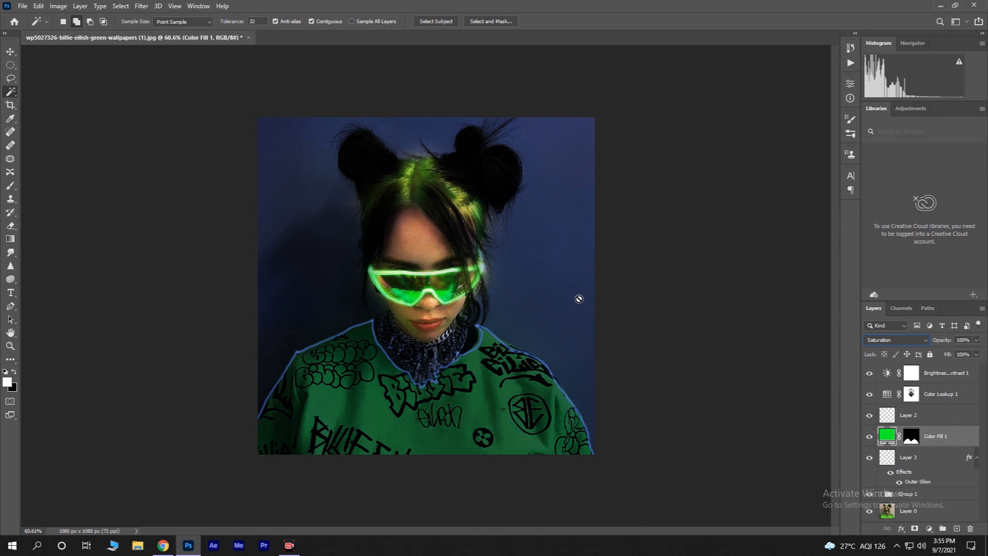